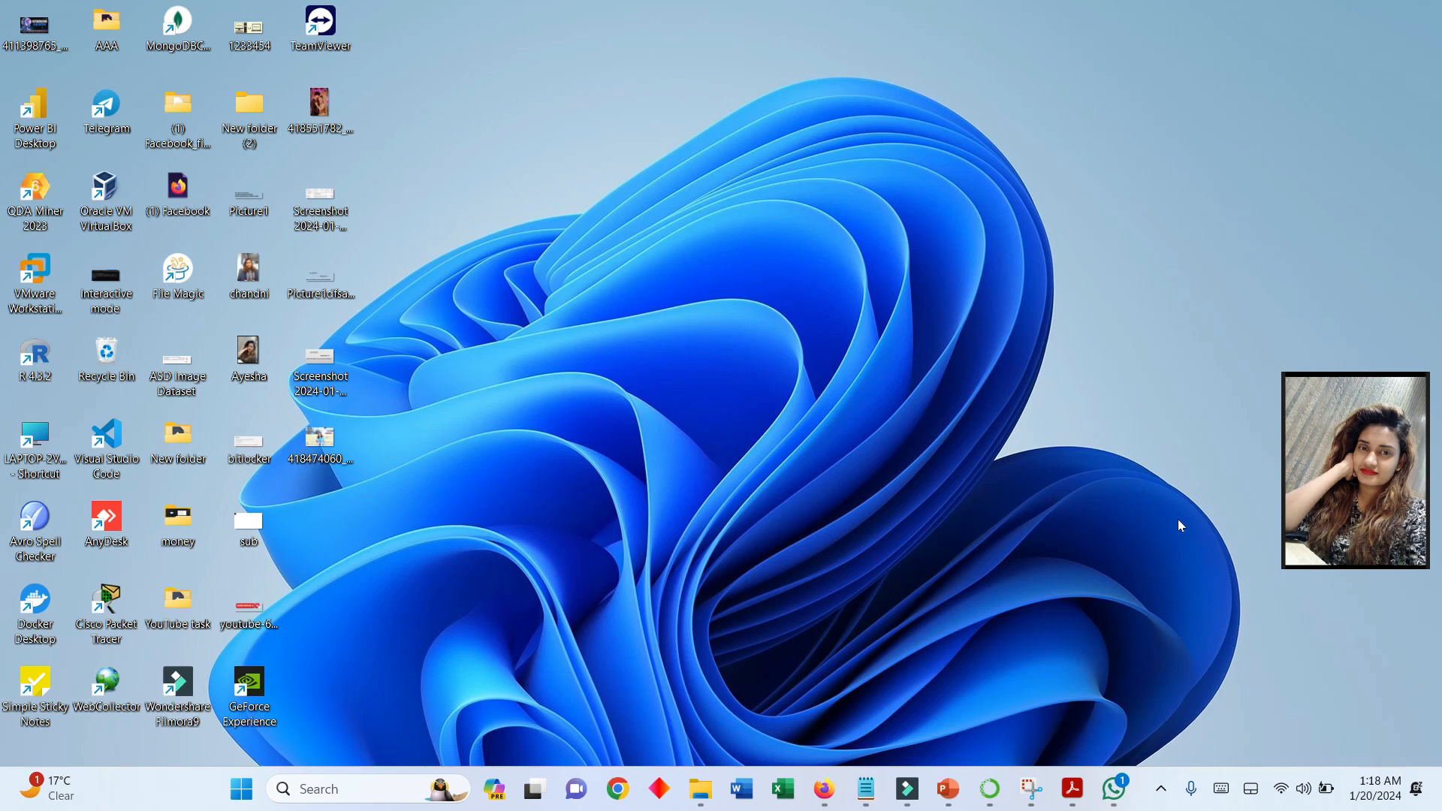
- Switch to the blank Firefox window and search the web for "oracle express edition download"
mouse_move(824, 788)
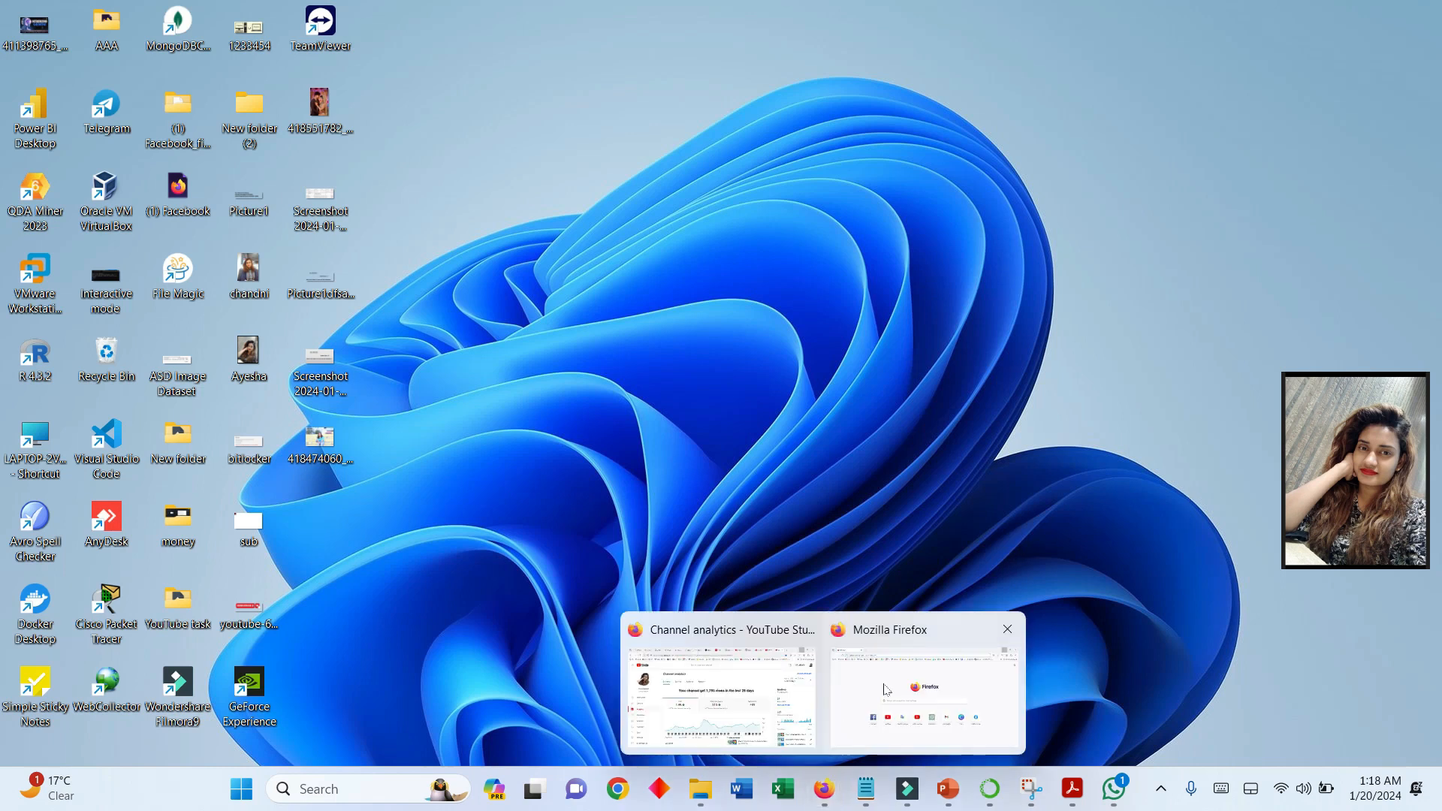
left_click(924, 691)
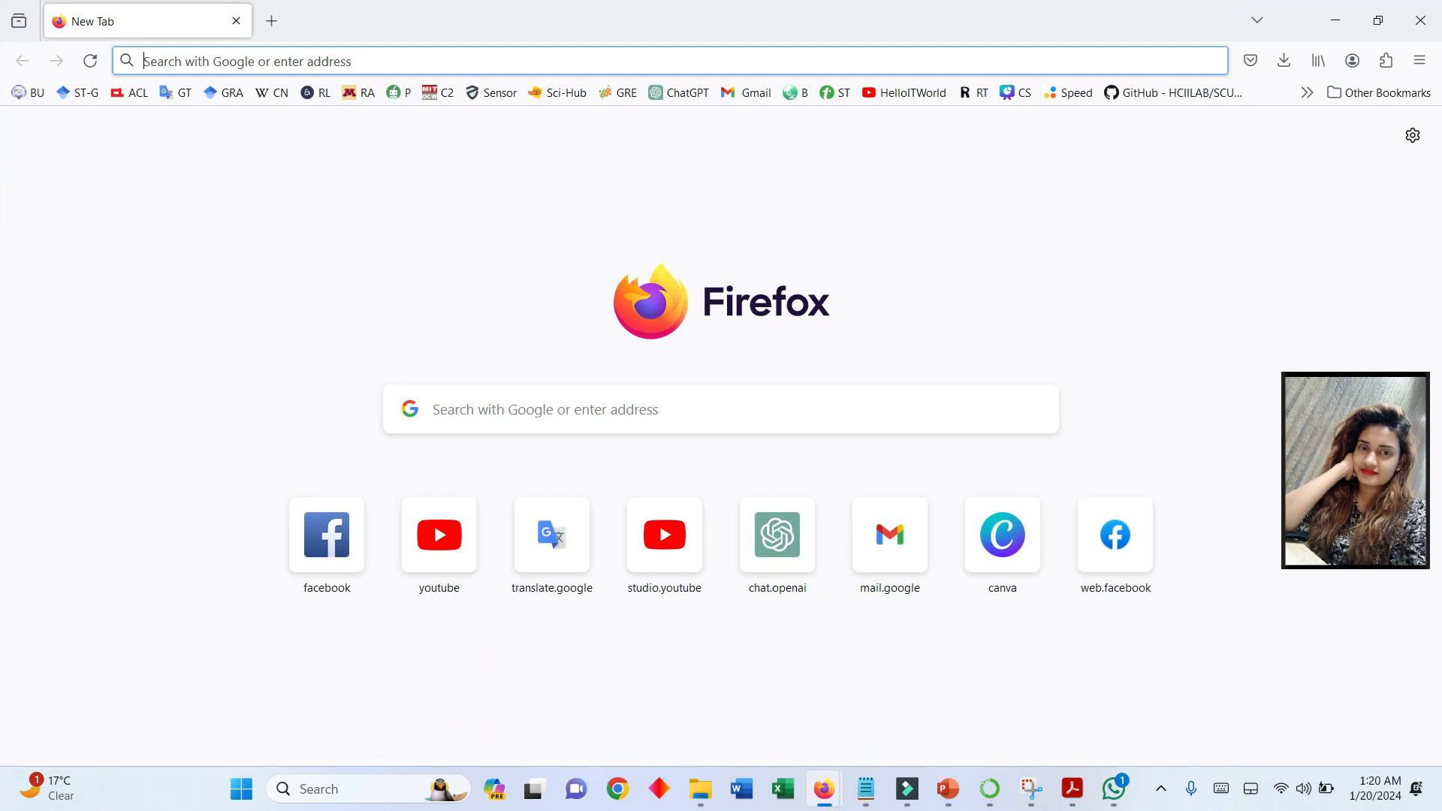
left_click(244, 60)
type("oracl")
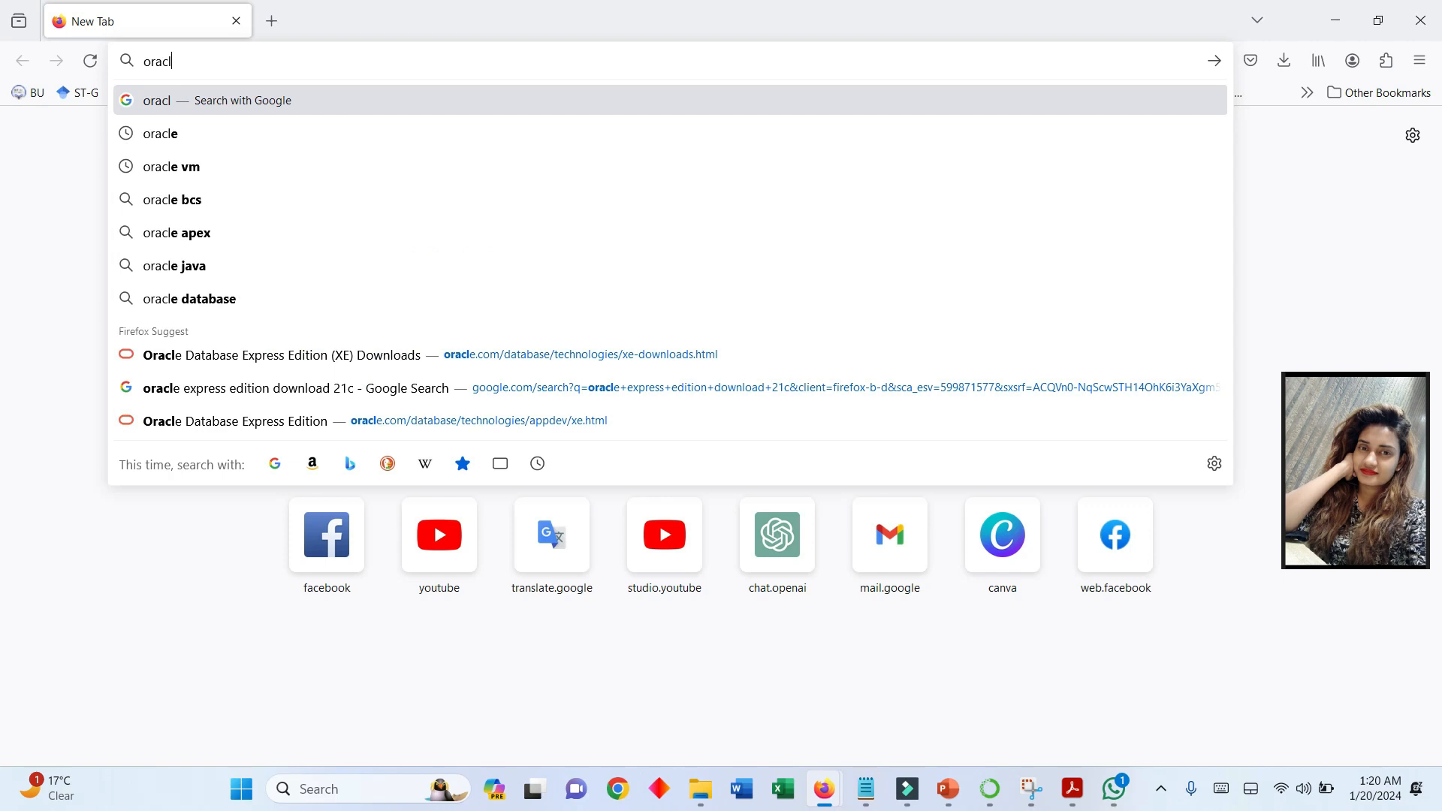
type("e exp")
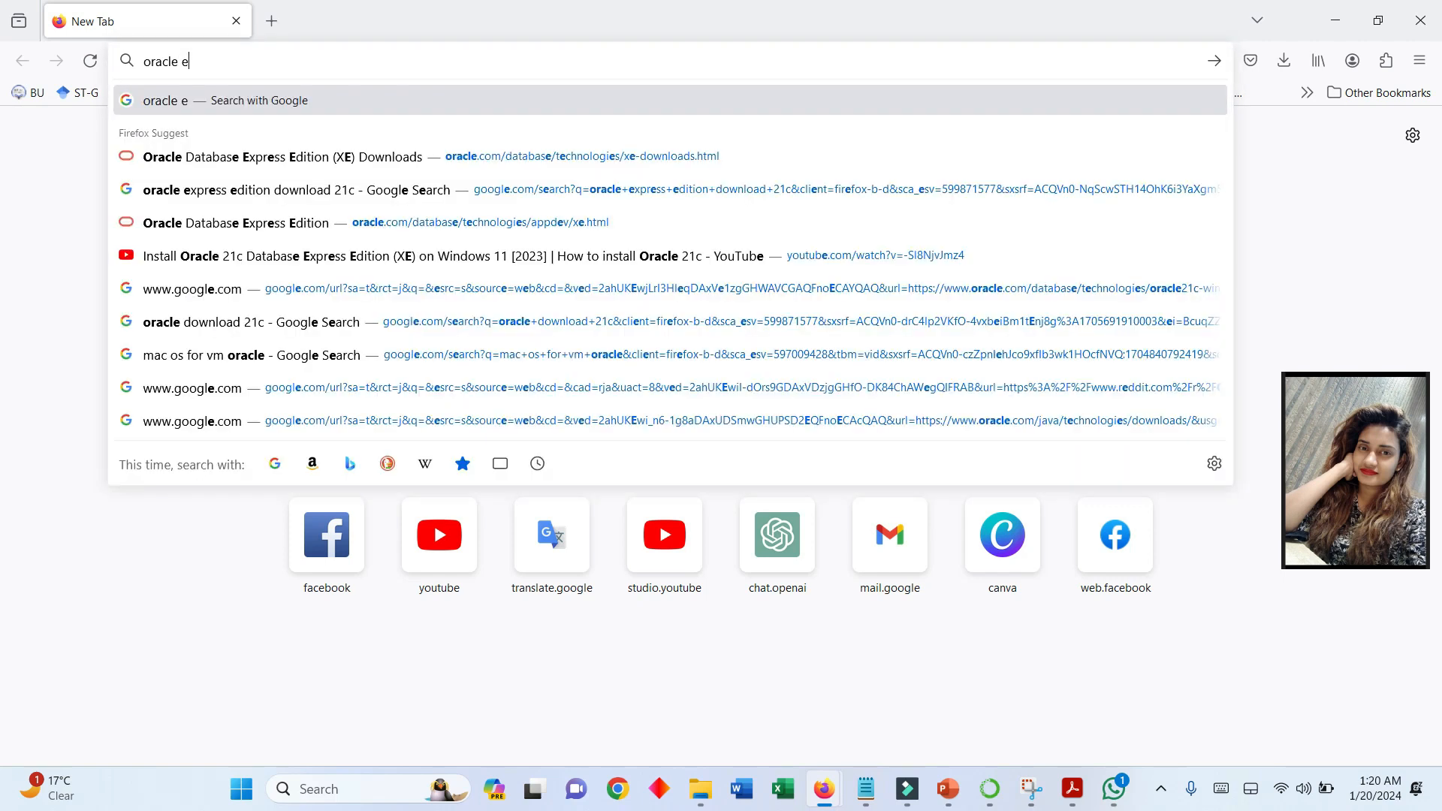
key("Down")
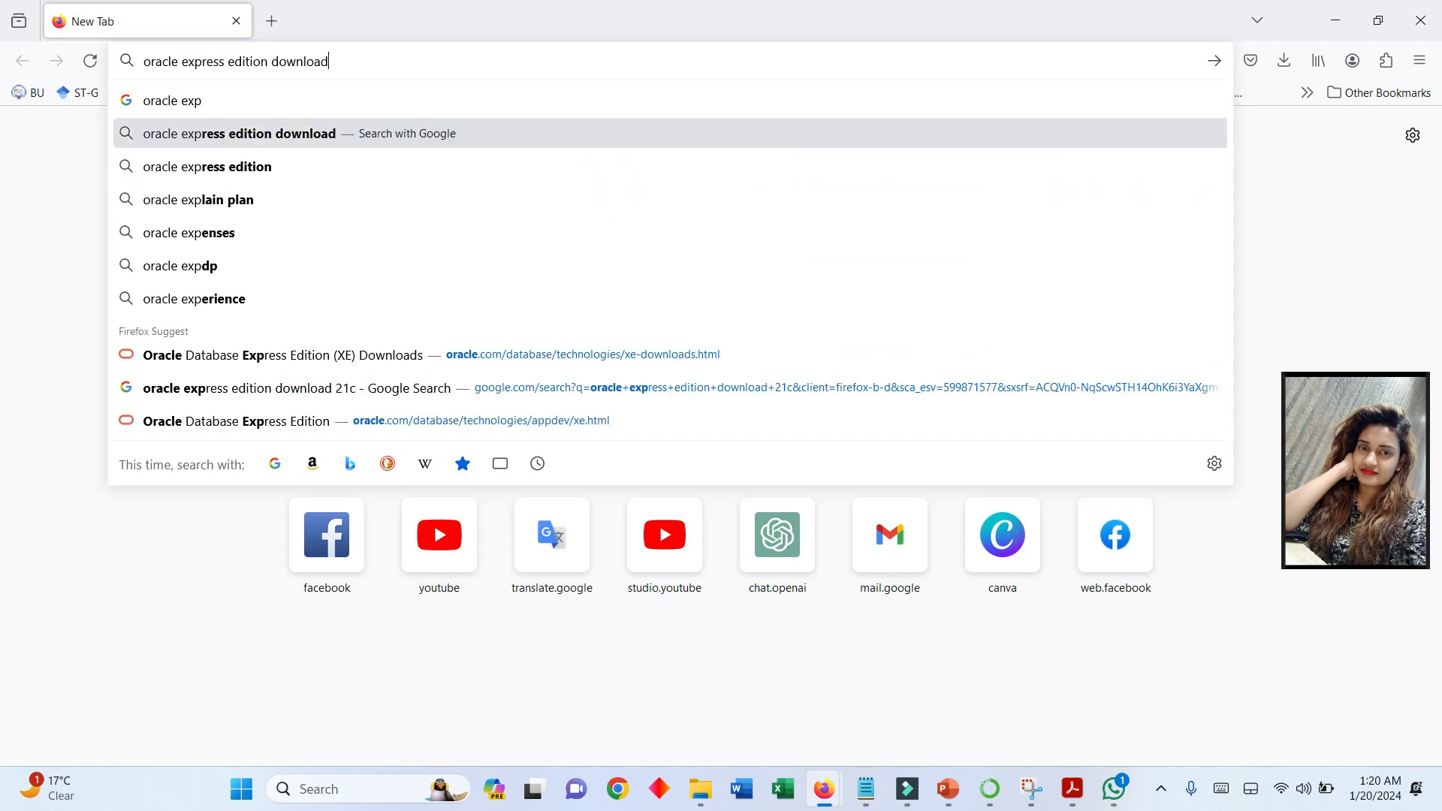
key("Return")
- Download Oracle Database 21c Express Edition for Windows x64 from Oracle's XE Downloads page
left_click(343, 309)
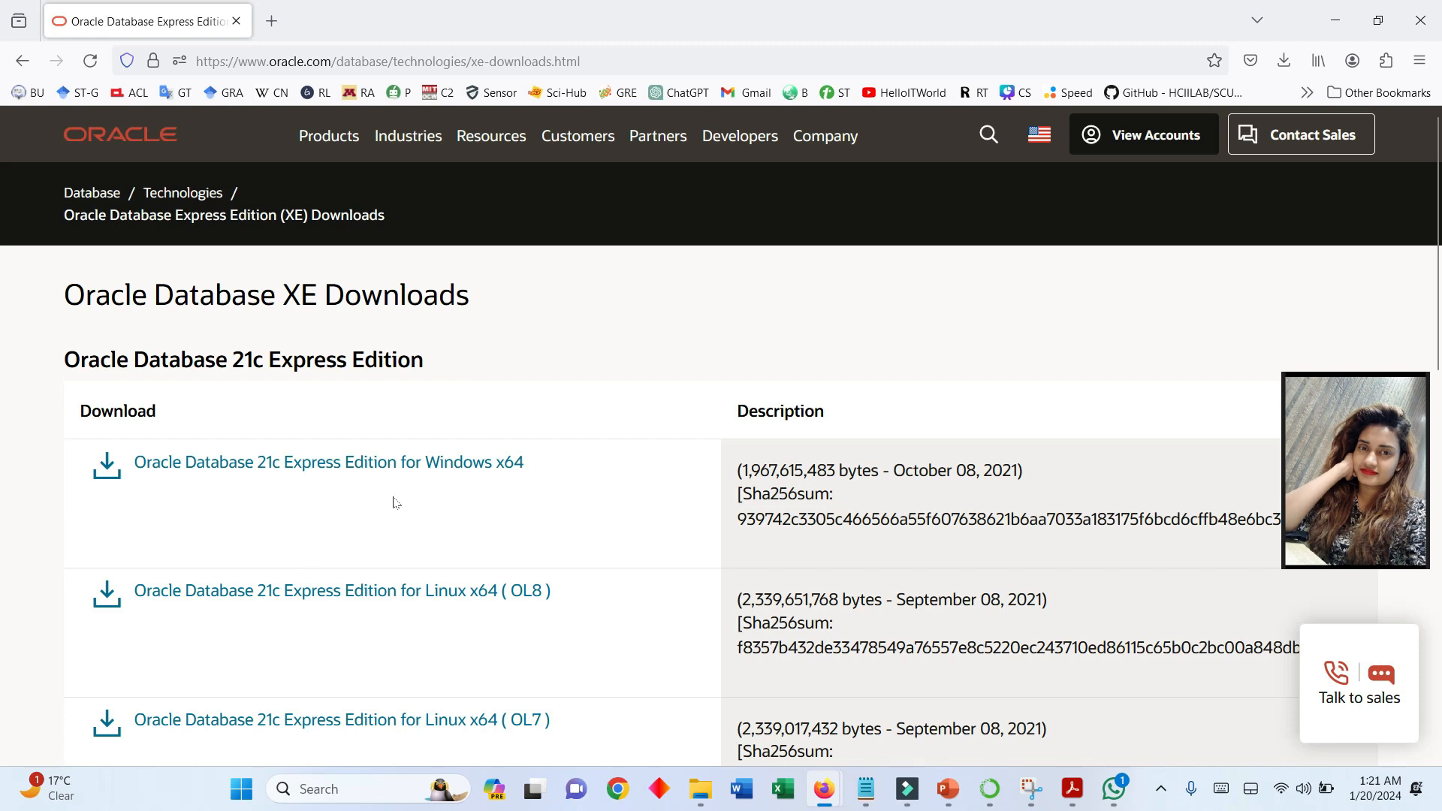
left_click(402, 471)
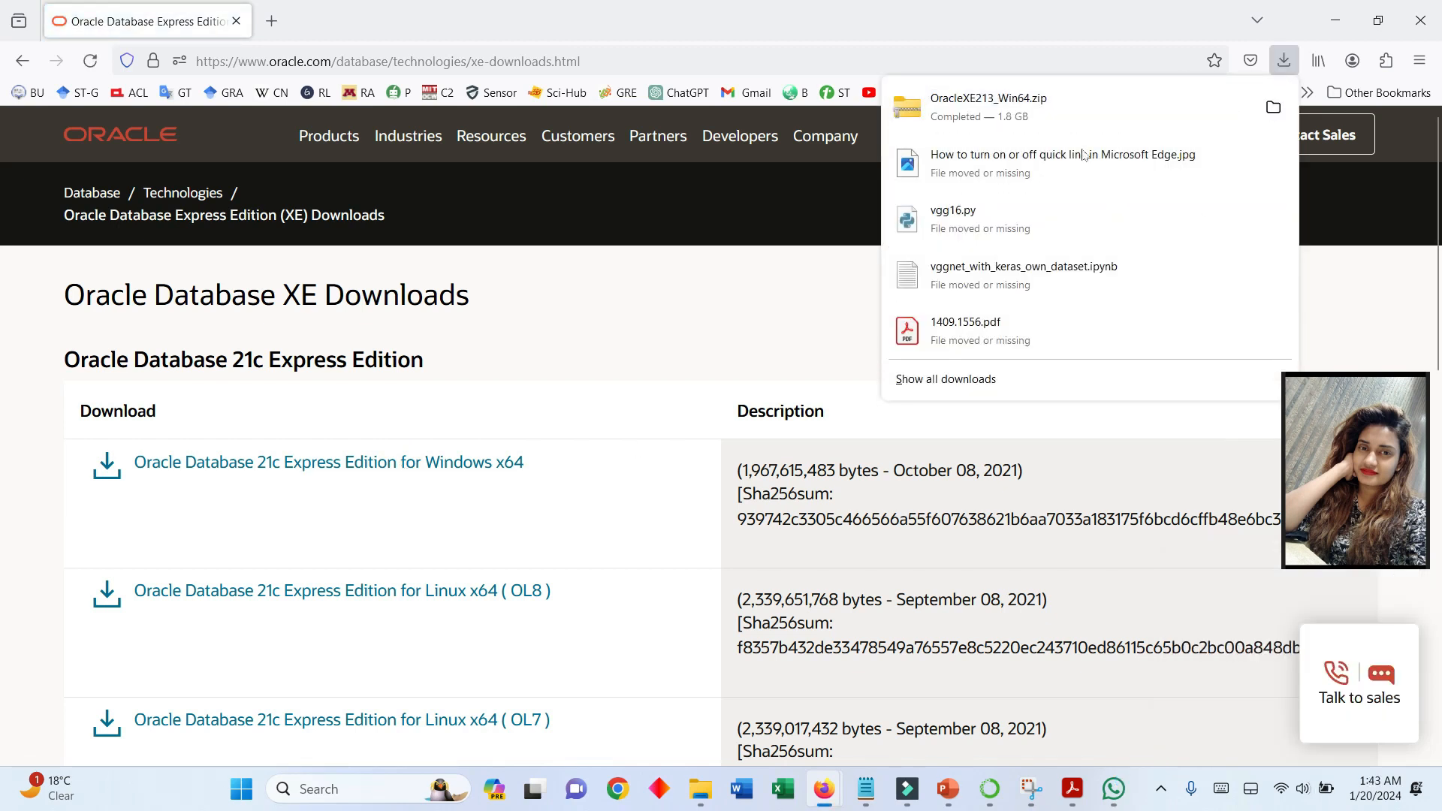
- Show the downloaded OracleXE213_Win64 archive in its folder and extract it to the default destination
left_click(1268, 112)
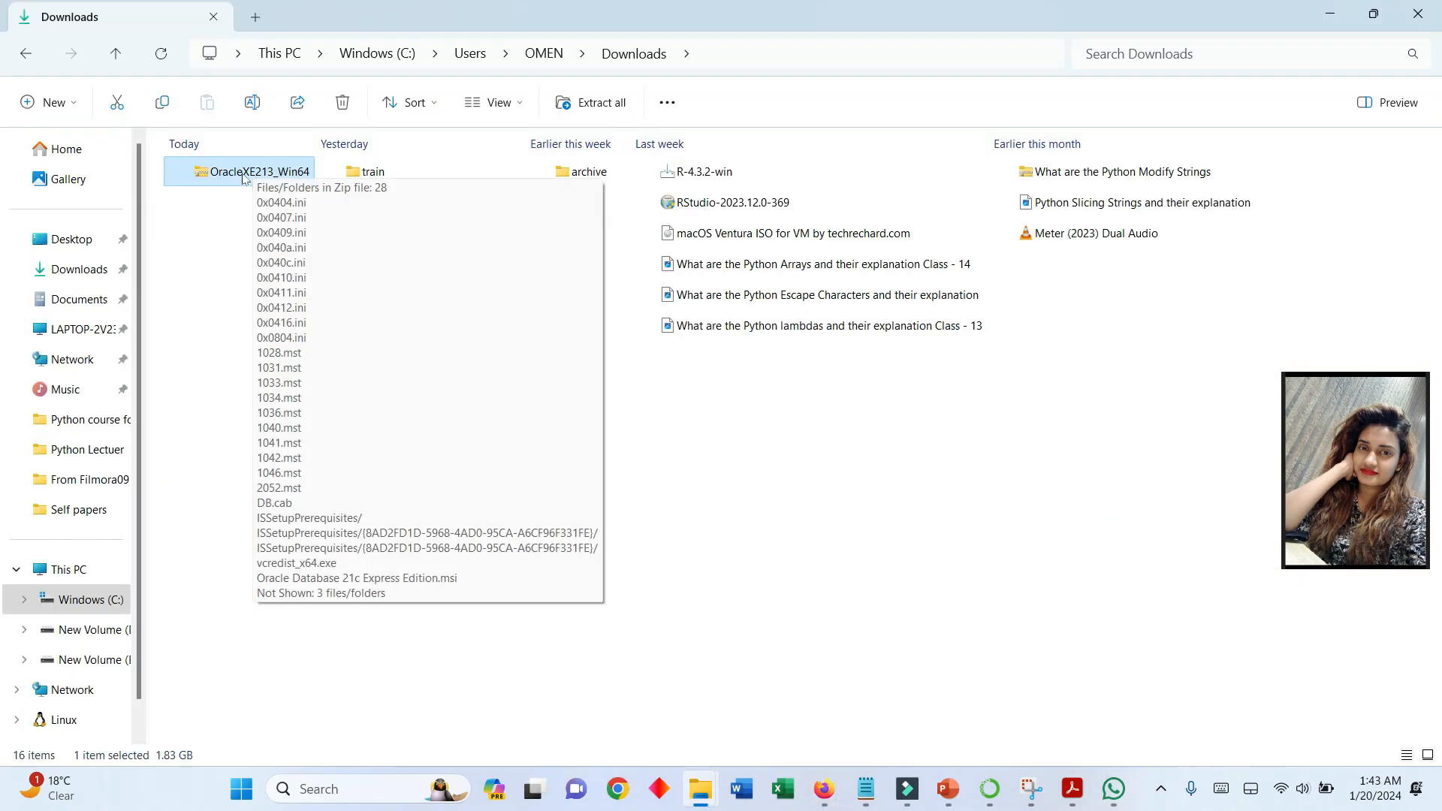
left_click(302, 170)
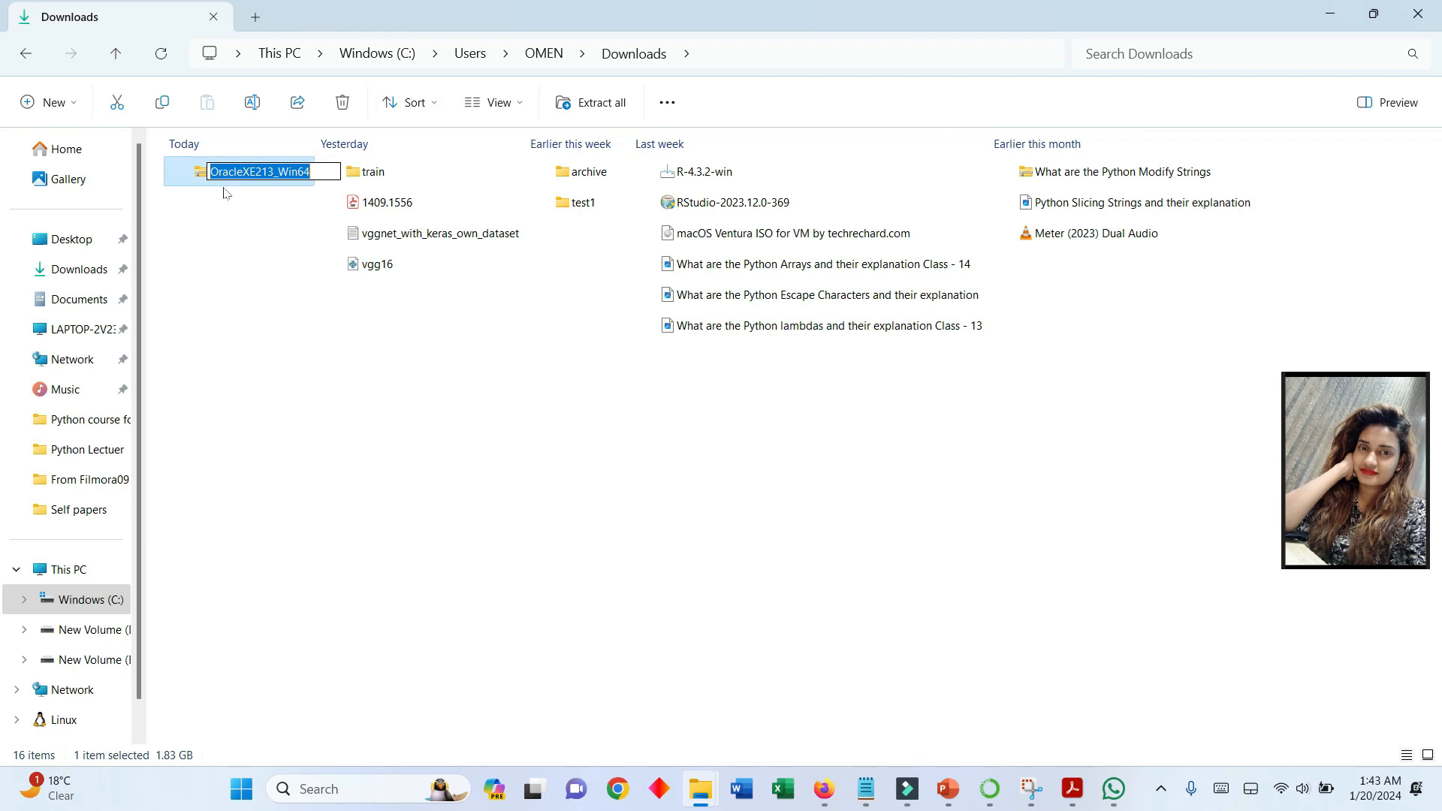
key("Return")
left_click(578, 109)
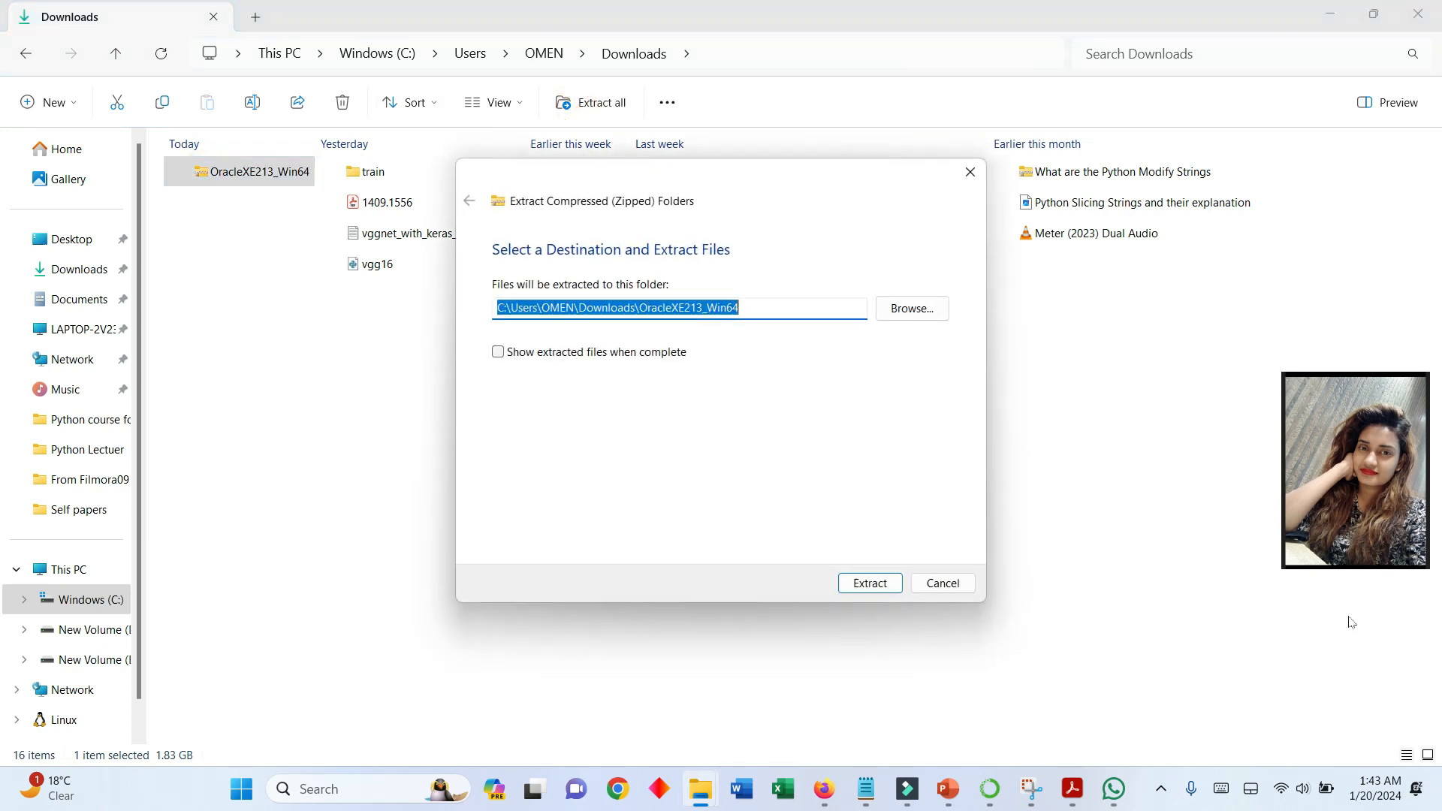
left_click(872, 583)
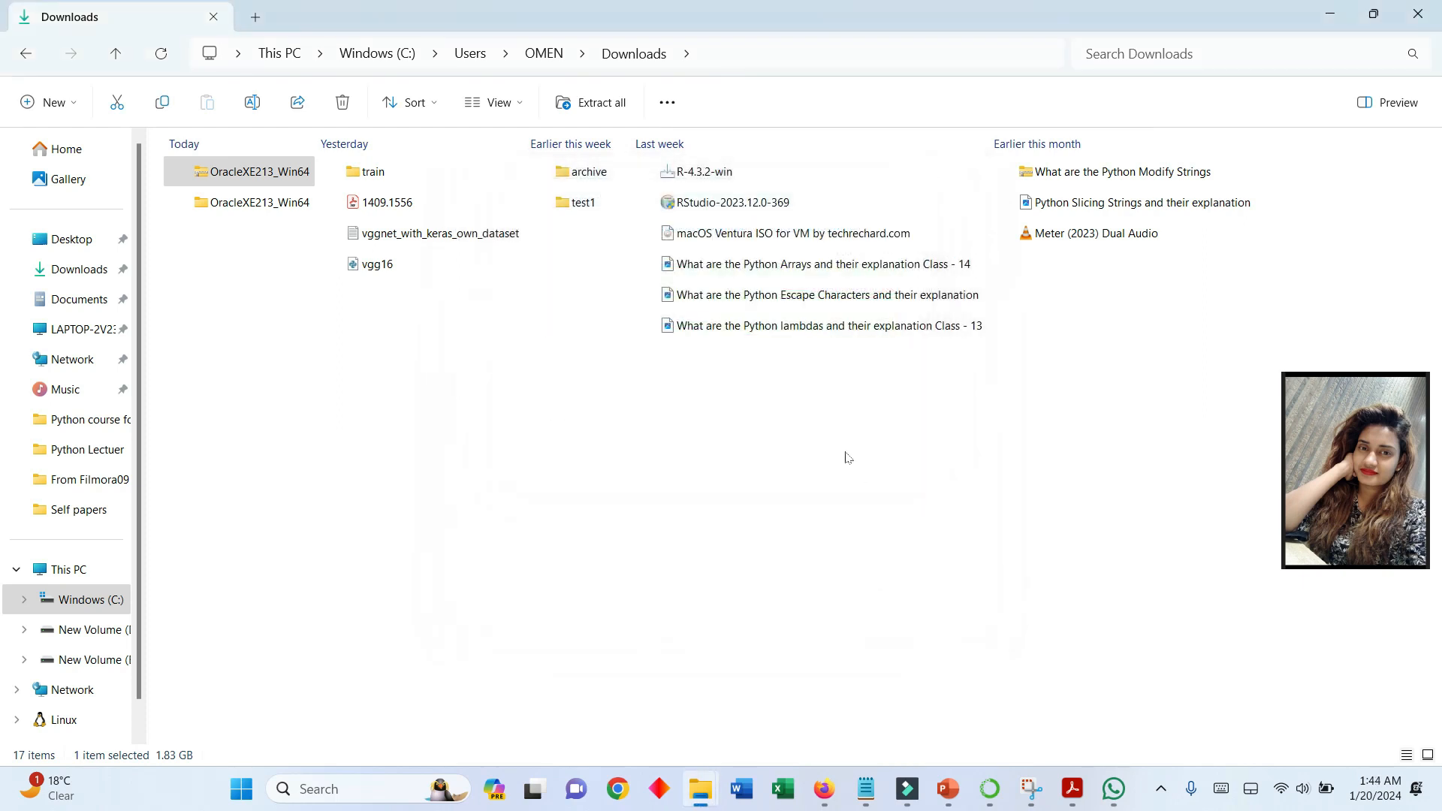
- Launch the setup application from the extracted OracleXE213_Win64 folder and allow it to make changes
double_click(255, 202)
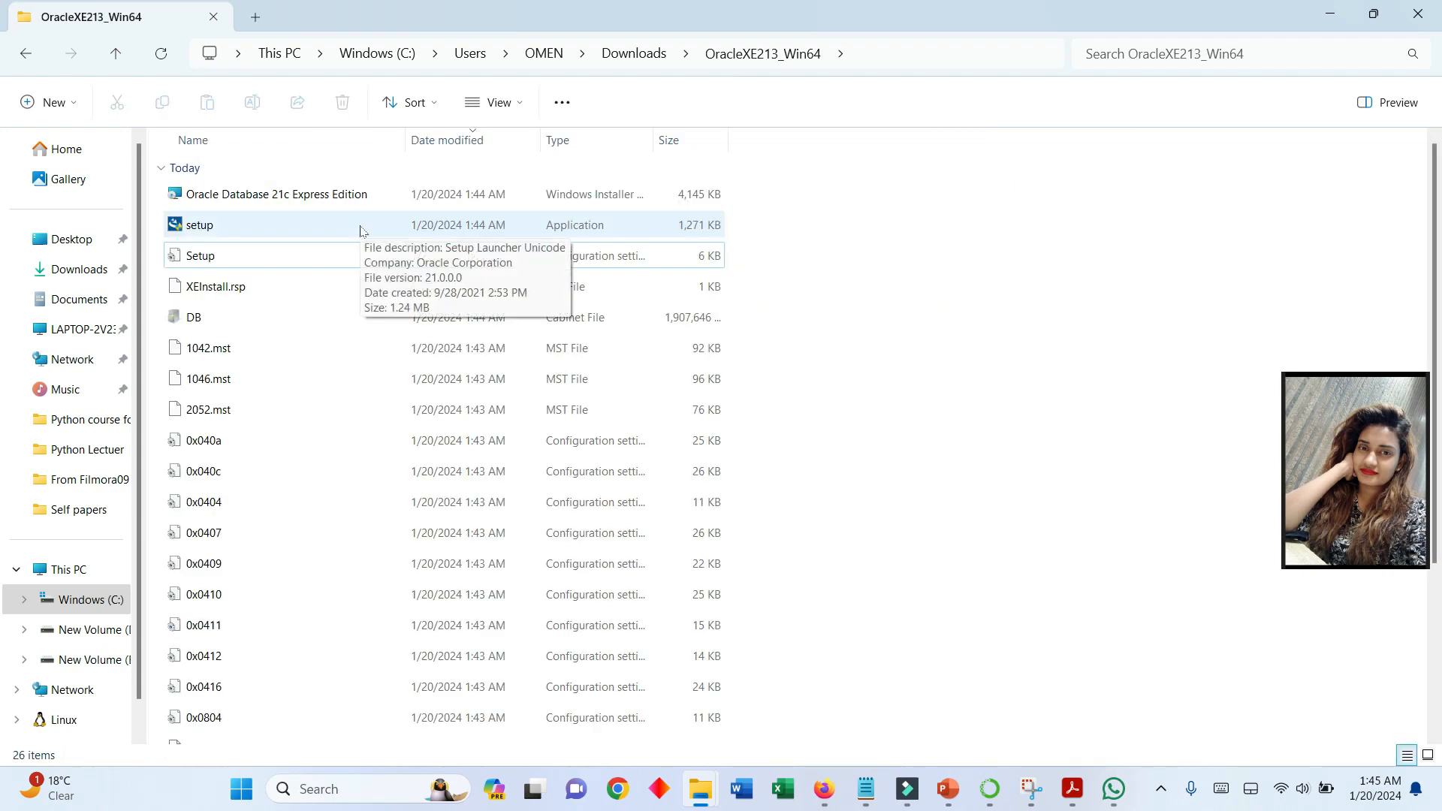
double_click(361, 227)
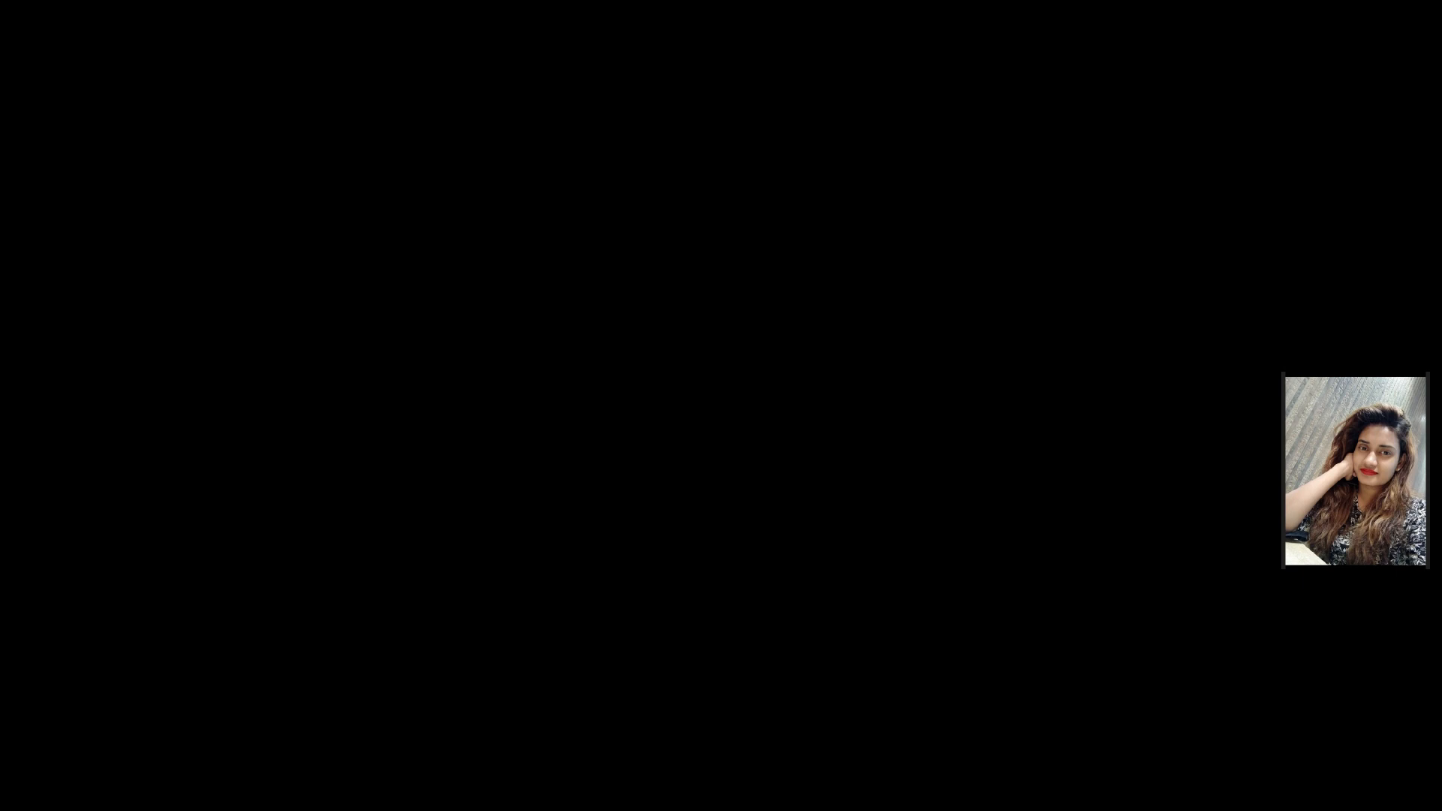
left_click(626, 547)
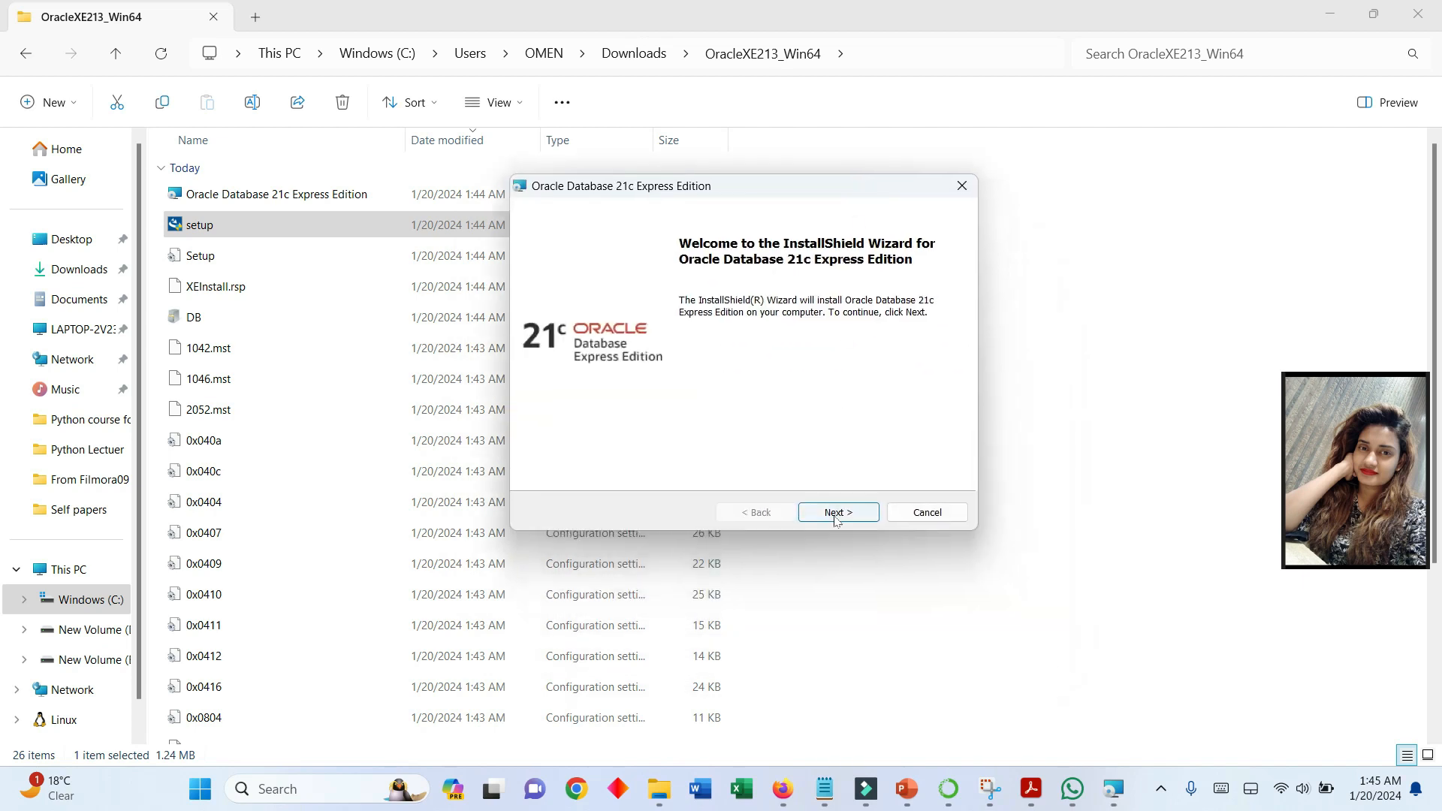
- Accept the license agreement in the Oracle Database 21c Express Edition wizard and keep the default destination folder
left_click(836, 518)
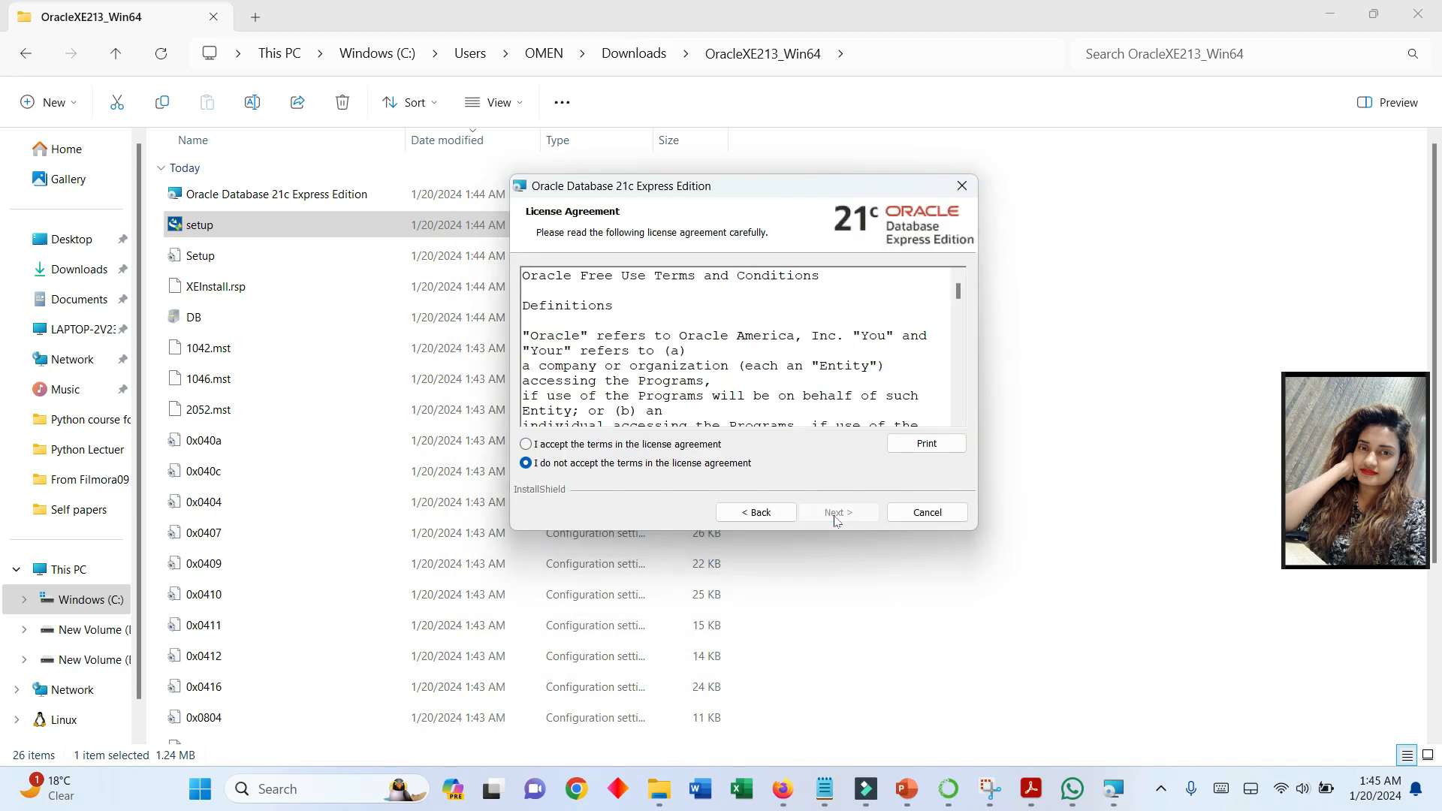
left_click(526, 444)
left_click(841, 516)
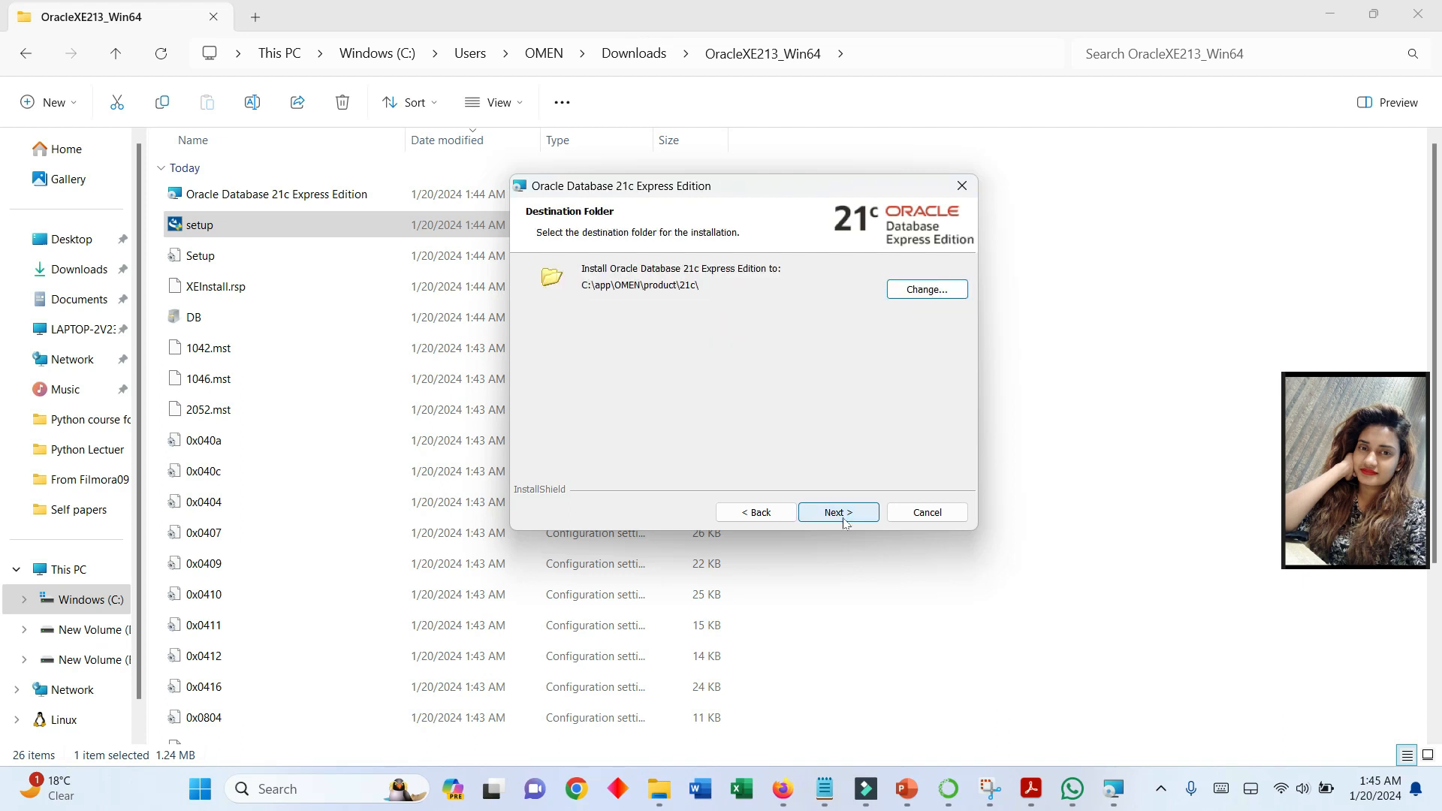
left_click(845, 516)
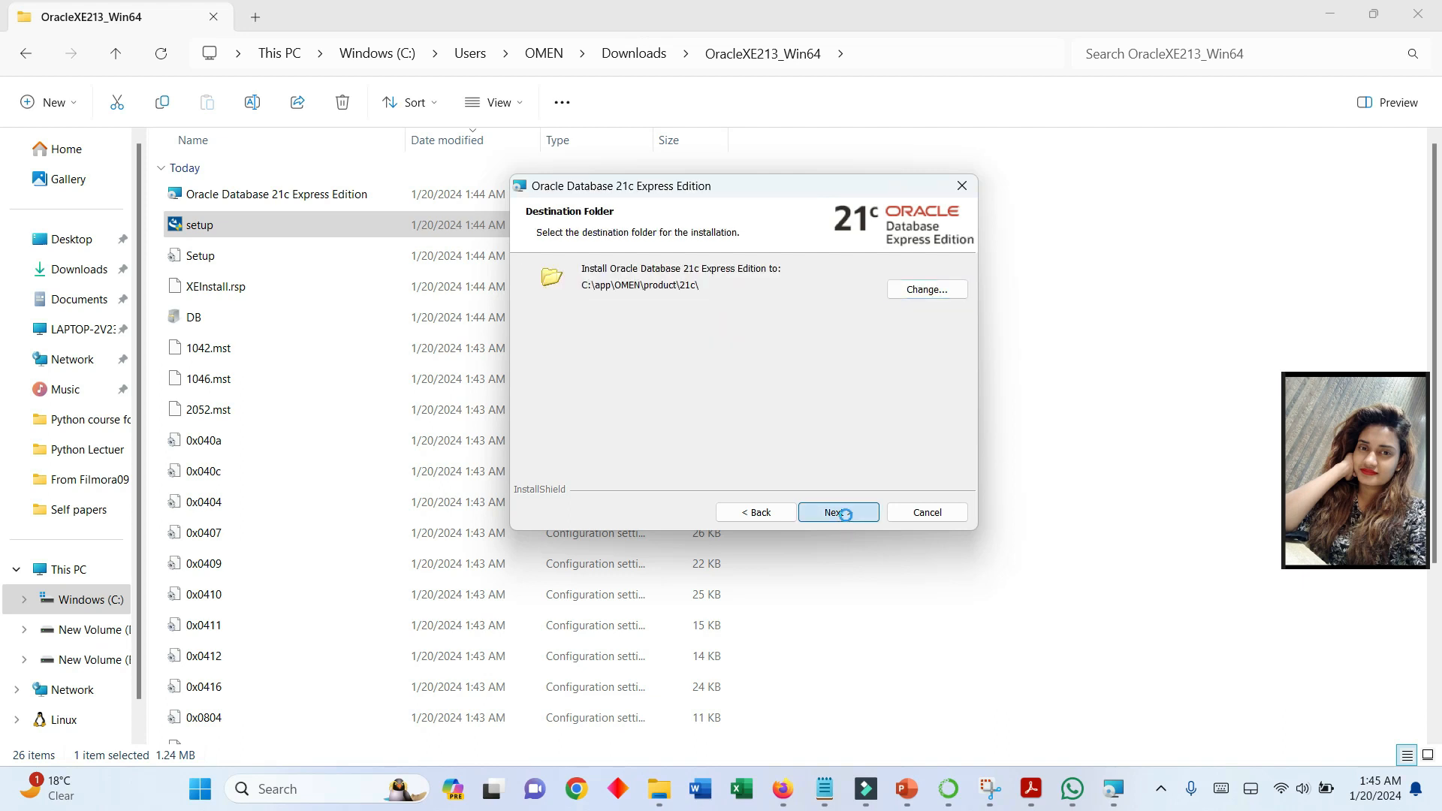
- Enter and confirm the database password for the SYS, SYSTEM and PDBADMIN accounts
left_click(724, 346)
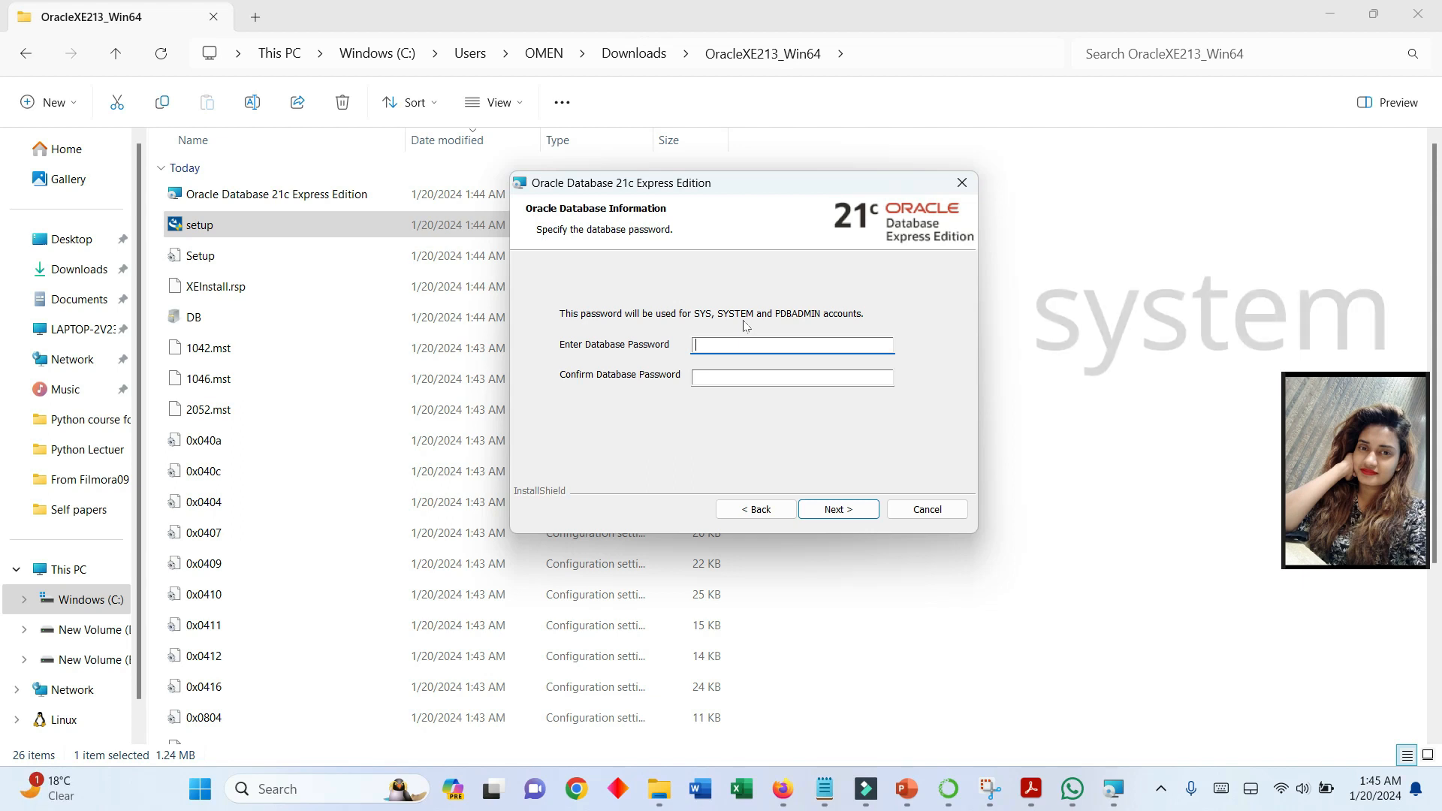
type("syste")
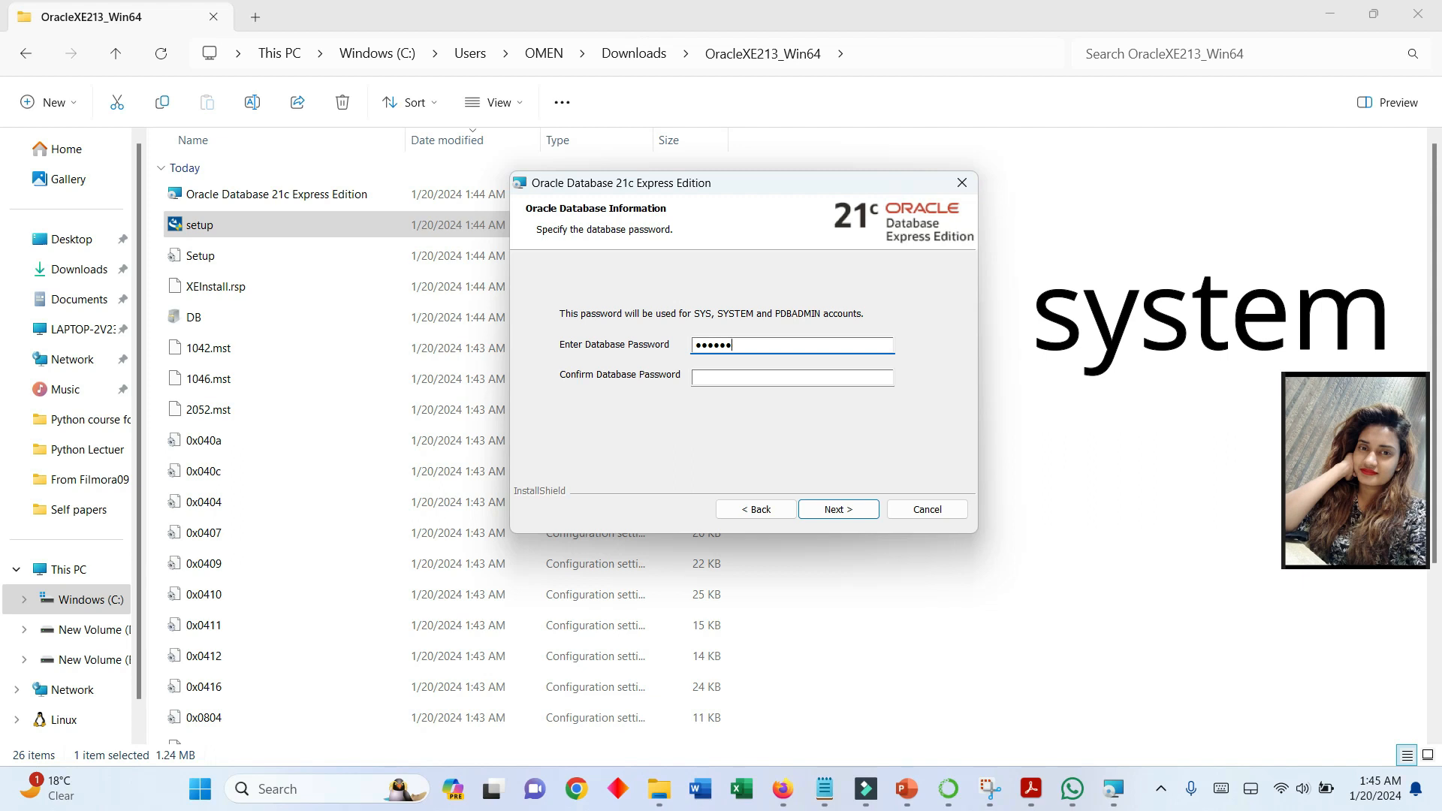
key("Tab")
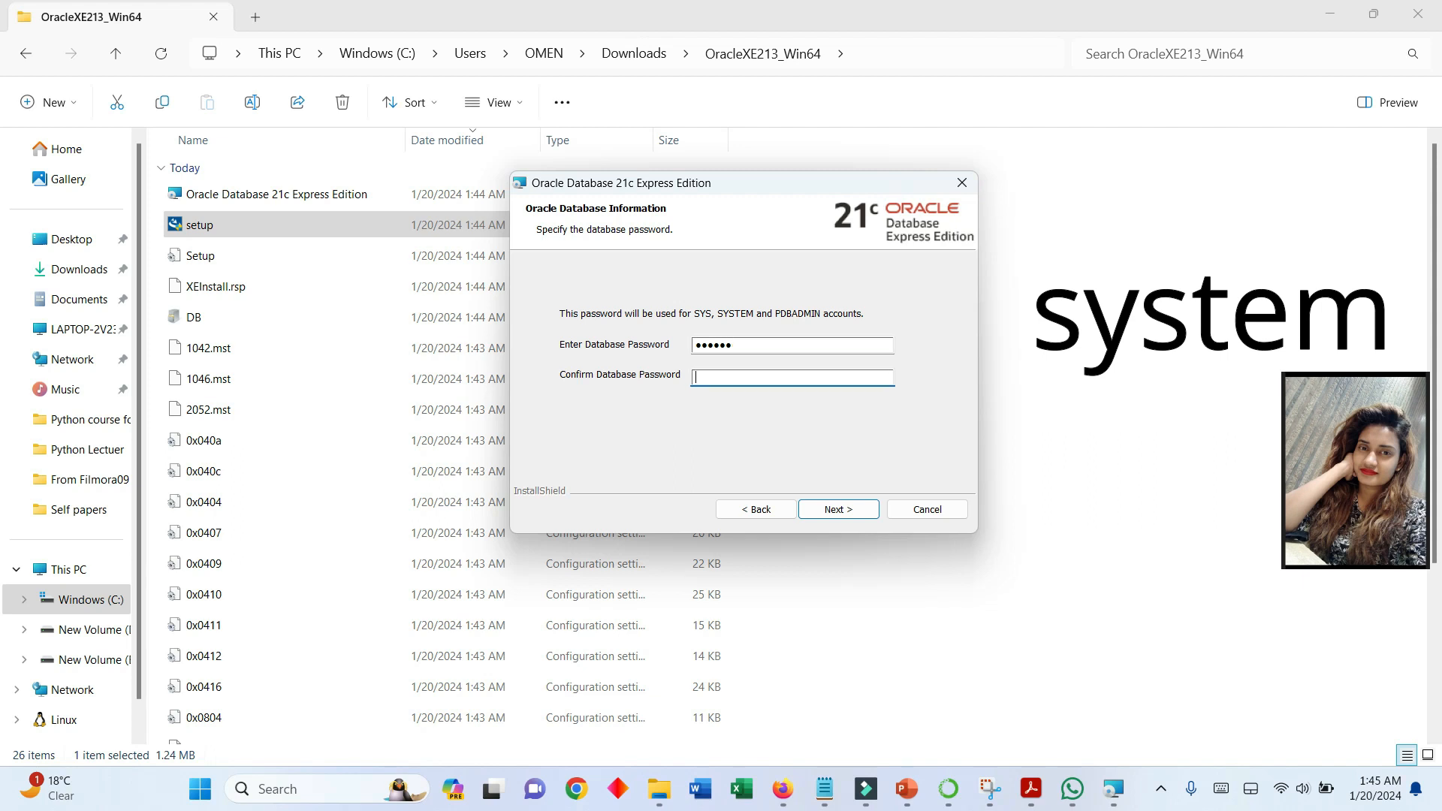
type("system")
- Install Oracle Database 21c Express Edition with the chosen settings and finish the wizard
left_click(830, 513)
left_click(832, 513)
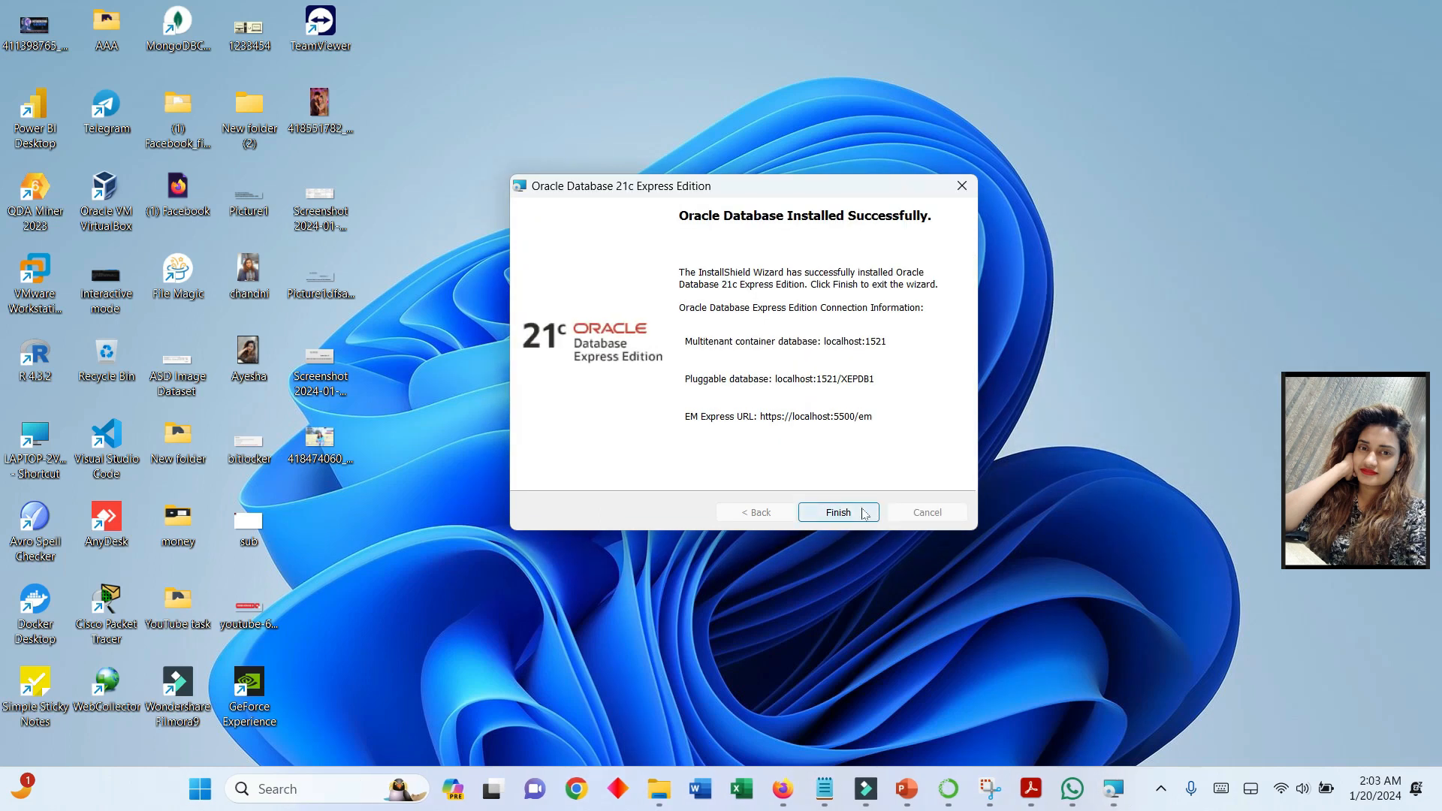
left_click(864, 513)
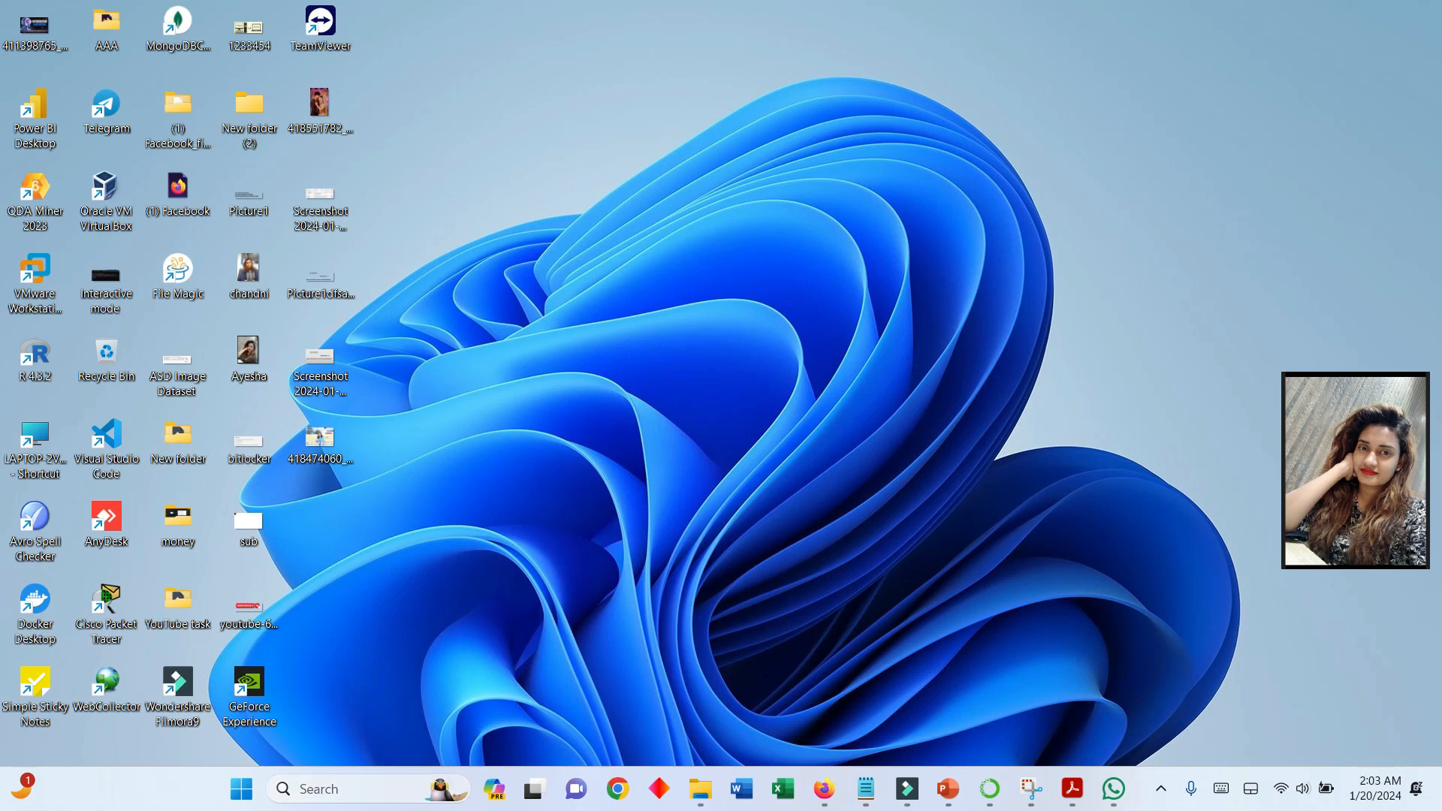
- Search Windows for SQL Plus and launch it
key("super+s")
type("sq")
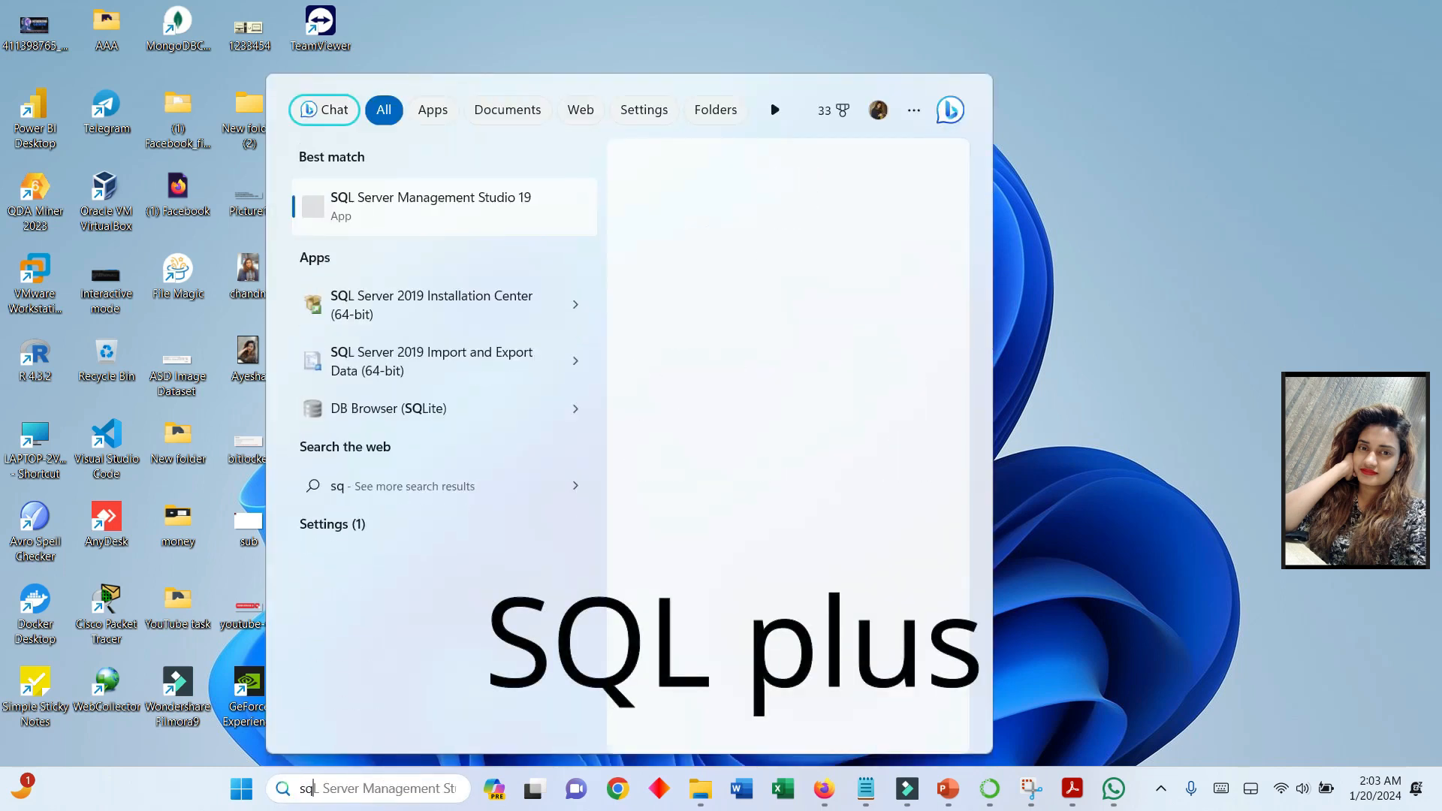
type("l")
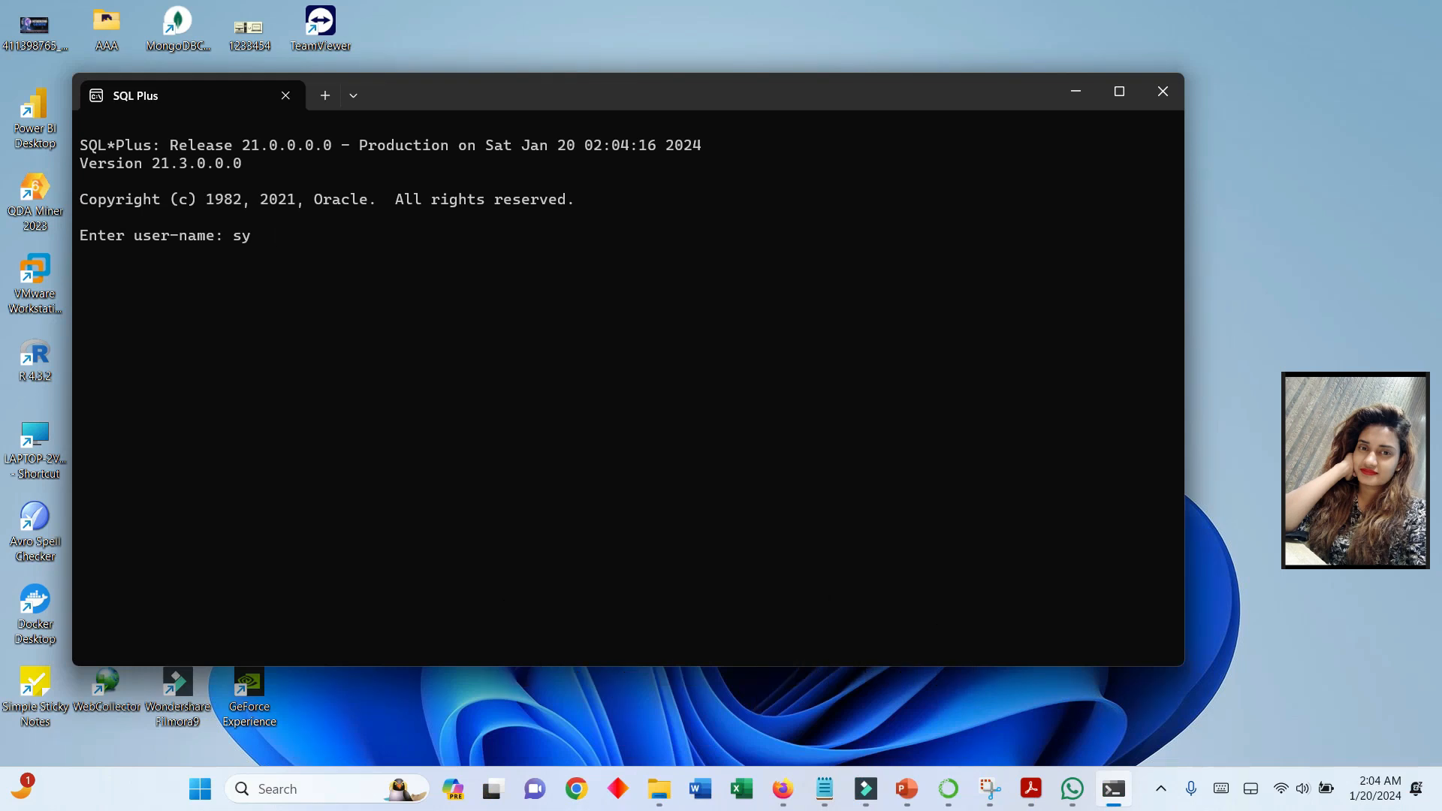
- Log in to SQL Plus with the SYSTEM account's user name and the database password
key("BackSpace")
key("BackSpace")
key("BackSpace")
key("BackSpace")
key("BackSpace")
type("sysas")
key("BackSpace")
key("BackSpace")
type("tem")
key("Return")
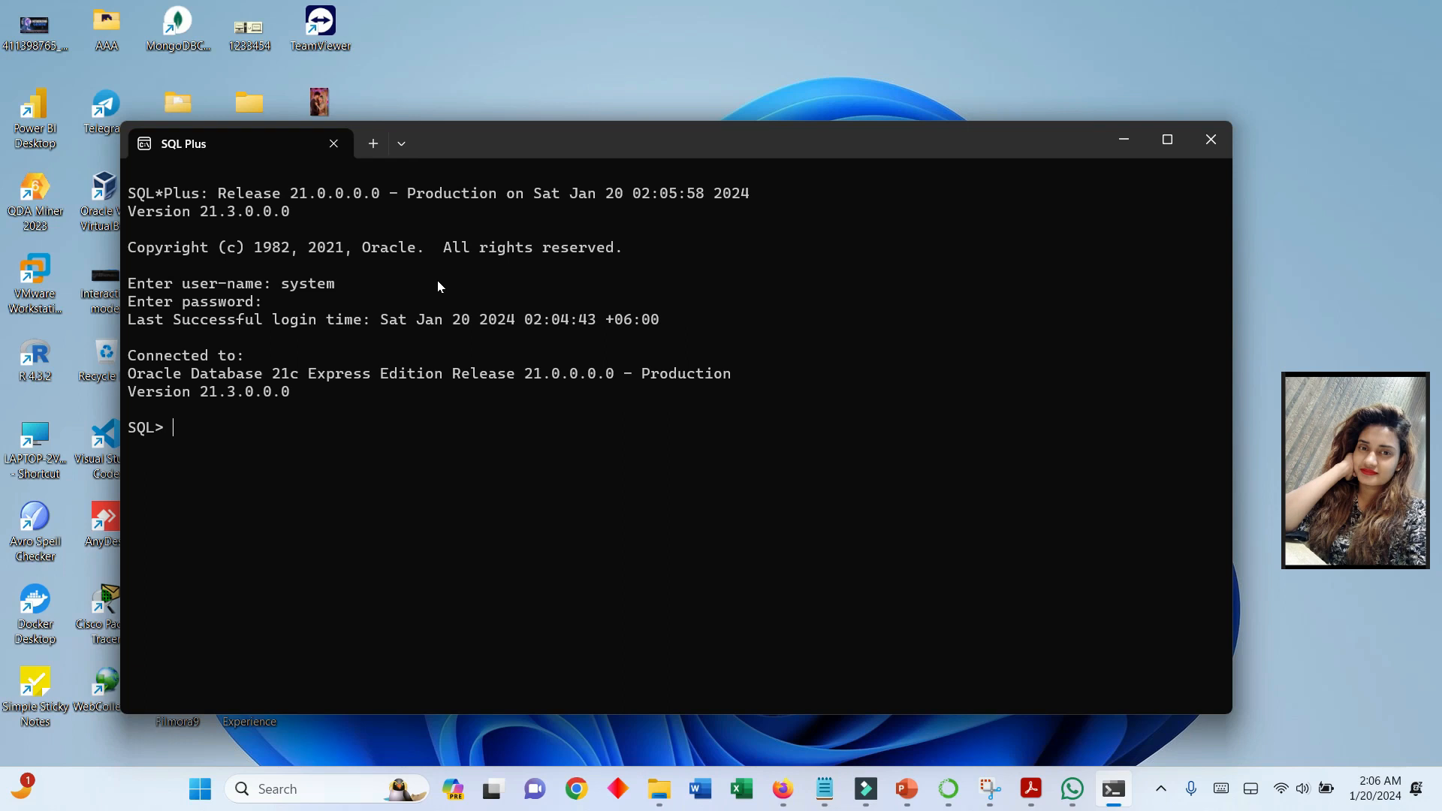
- Start a CREATE TABLE statement using the person's first name as the table name, and recall it at a new prompt
type("create")
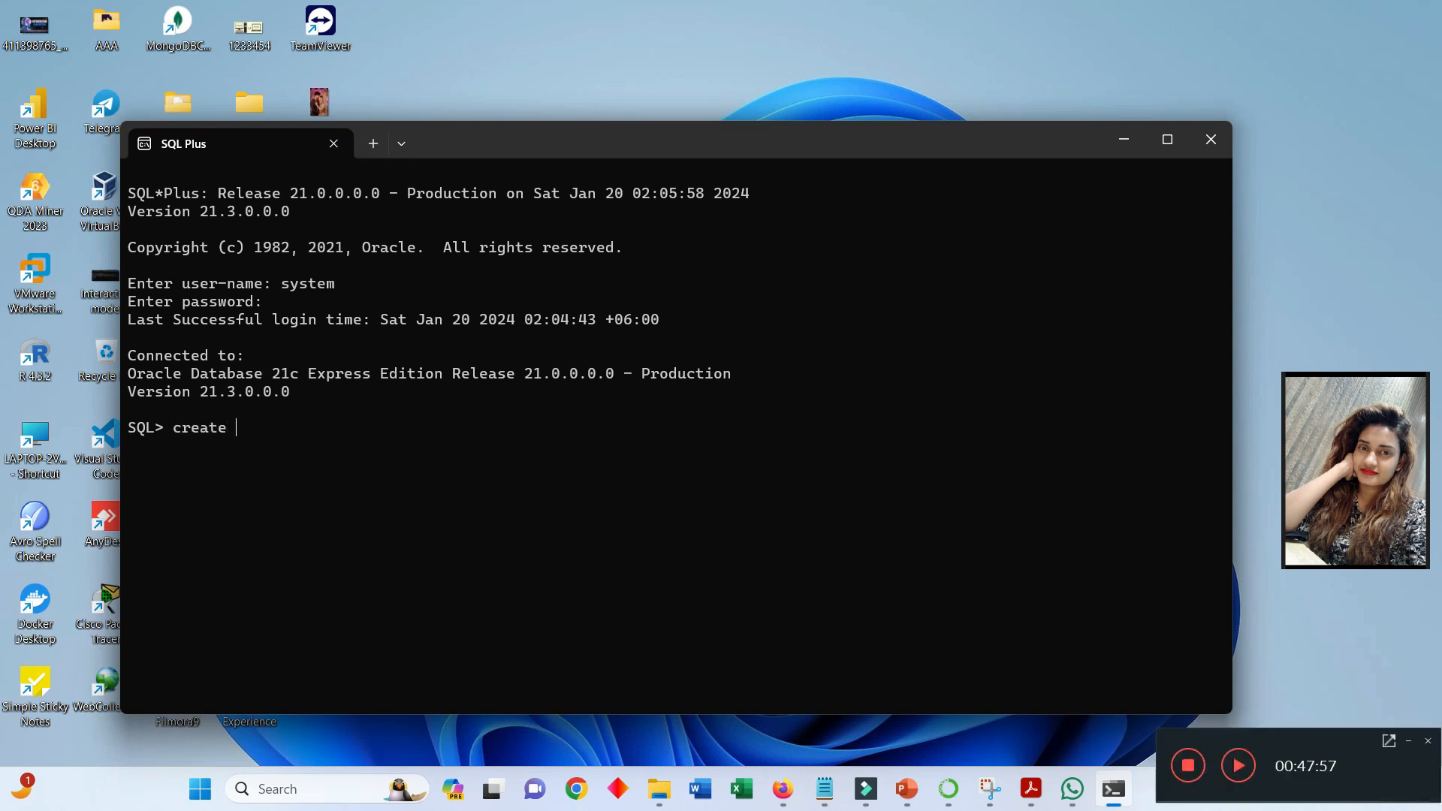
type("  table  ")
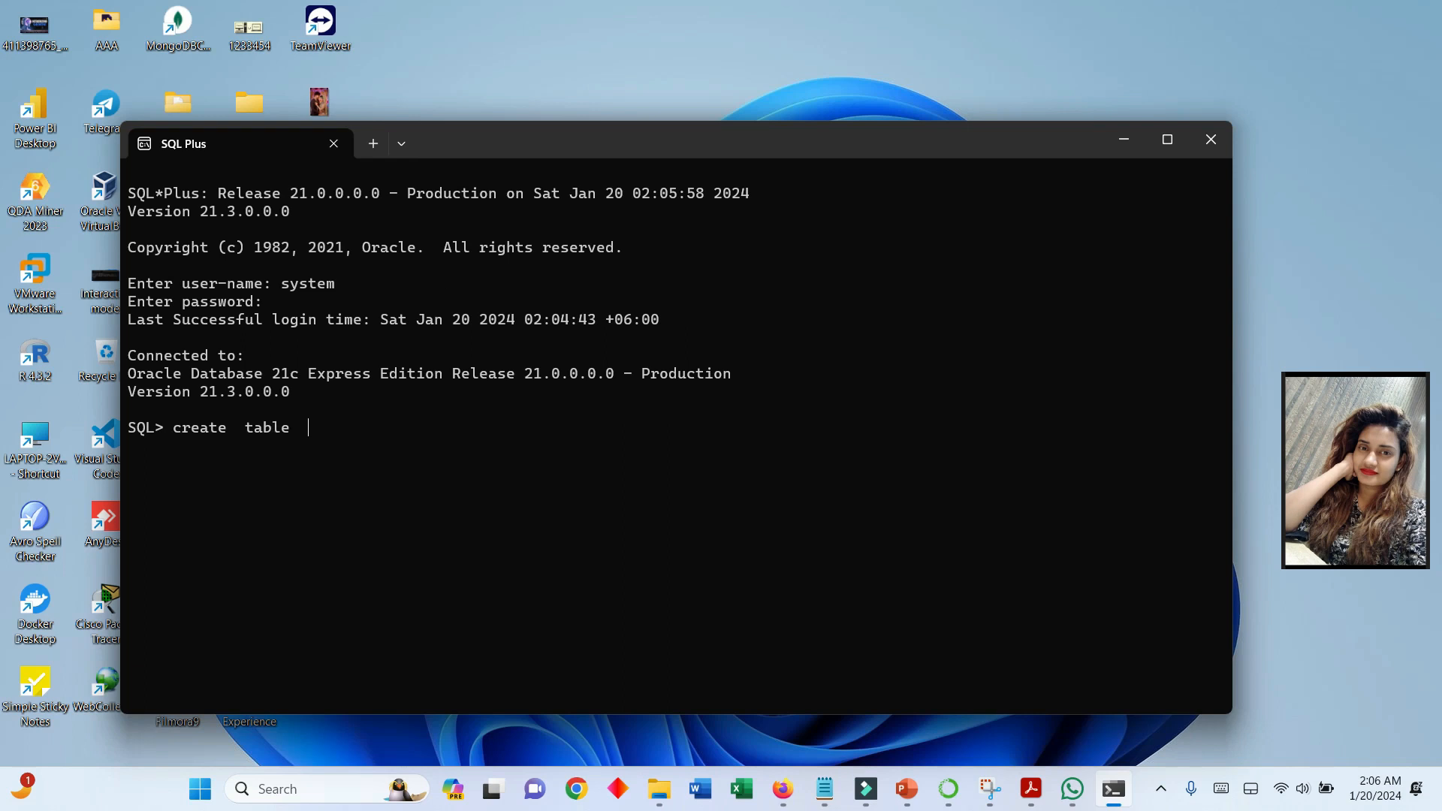
type("ayesha")
key("Return")
key("Return")
key("Up")
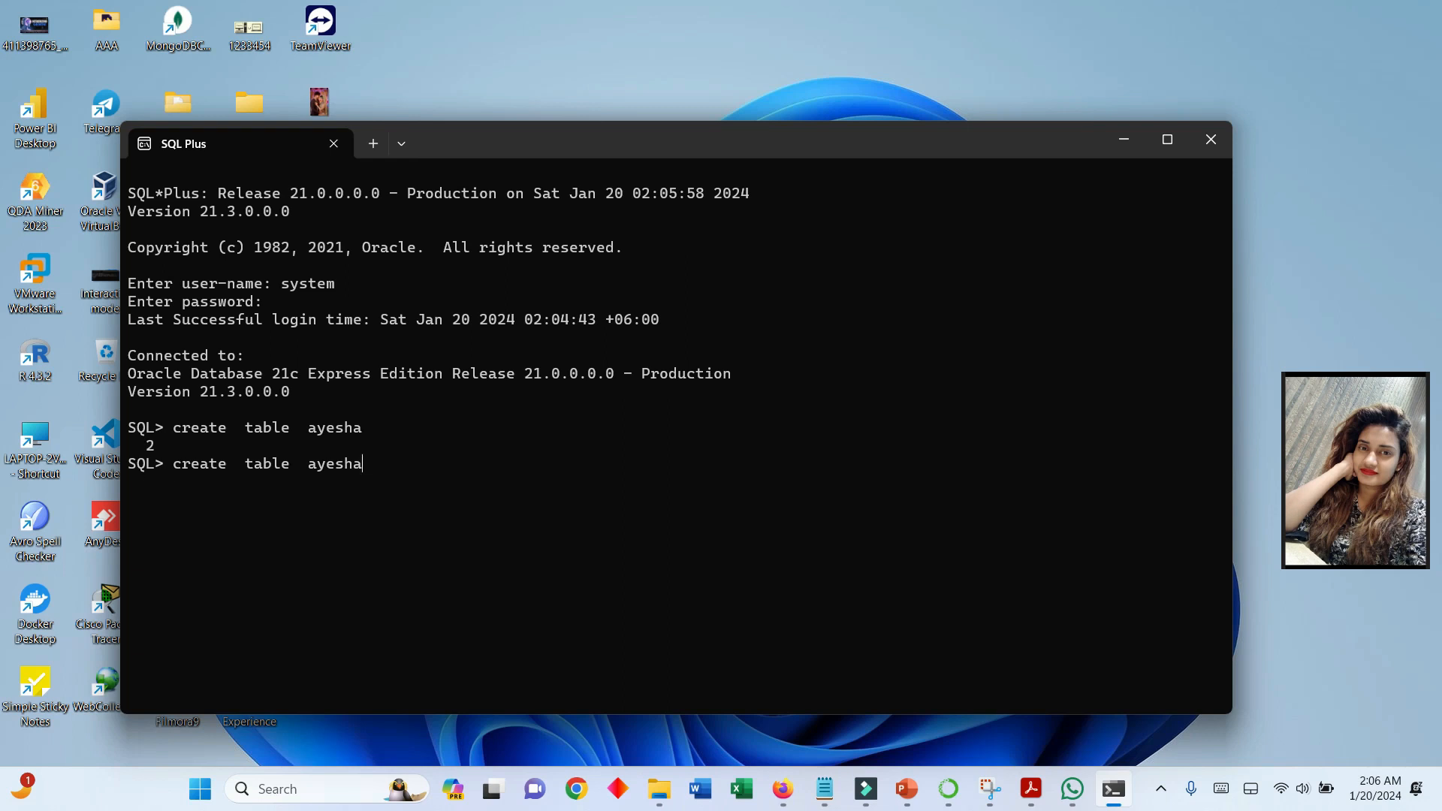
- Add a column list to the CREATE TABLE statement with a first column called name of type varchar(20)
type("()")
key("Left")
type("name")
type("(")
type("  num")
type("ber")
key("BackSpace")
key("BackSpace")
key("BackSpace")
key("BackSpace")
key("BackSpace")
key("BackSpace")
type("varcher")
key("BackSpace")
key("BackSpace")
type("ar(20")
- Add an id column of type number(5) to the CREATE TABLE statement and run it, terminated with a semicolon
type("id")
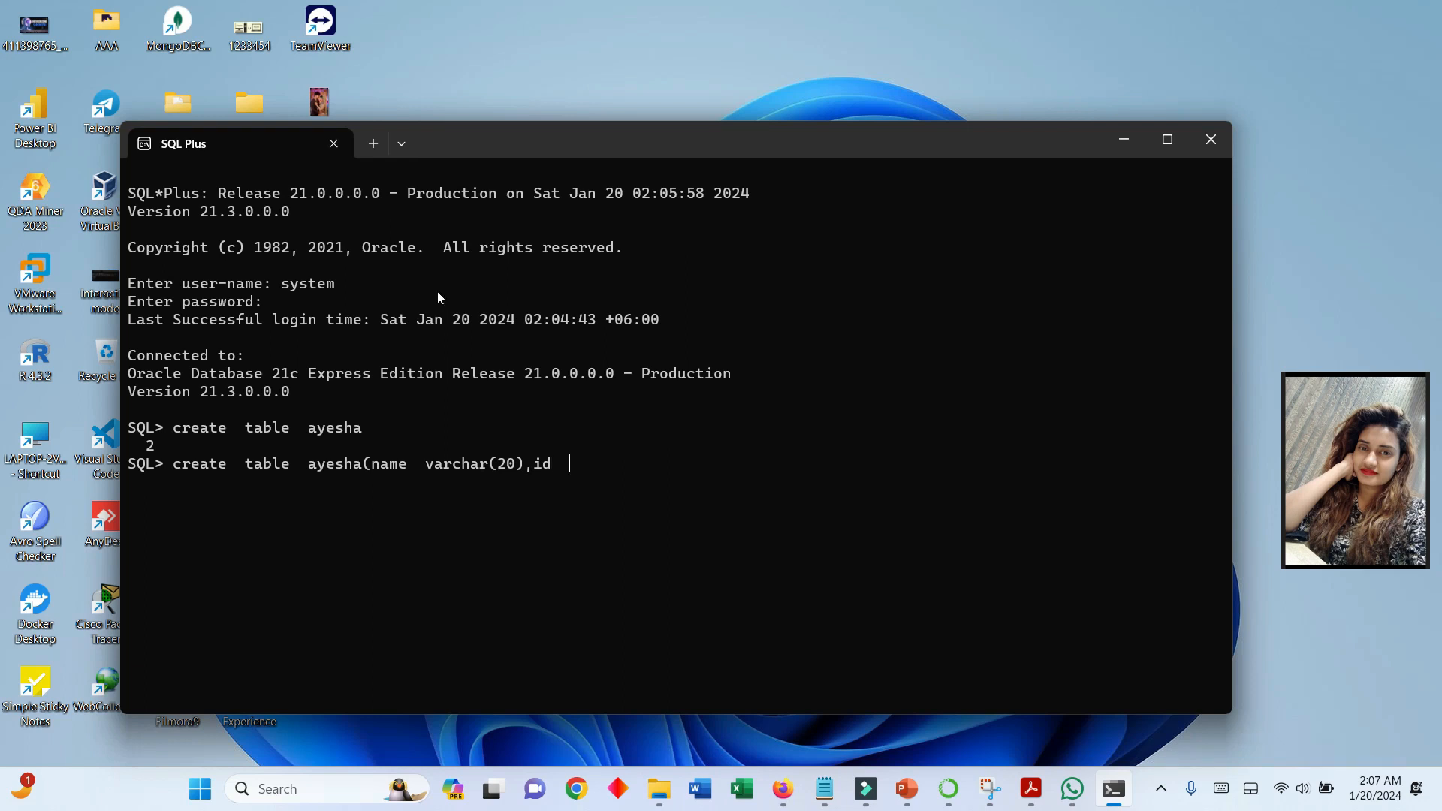
type("  number(5))5")
key("Return")
key("Return")
key("Up")
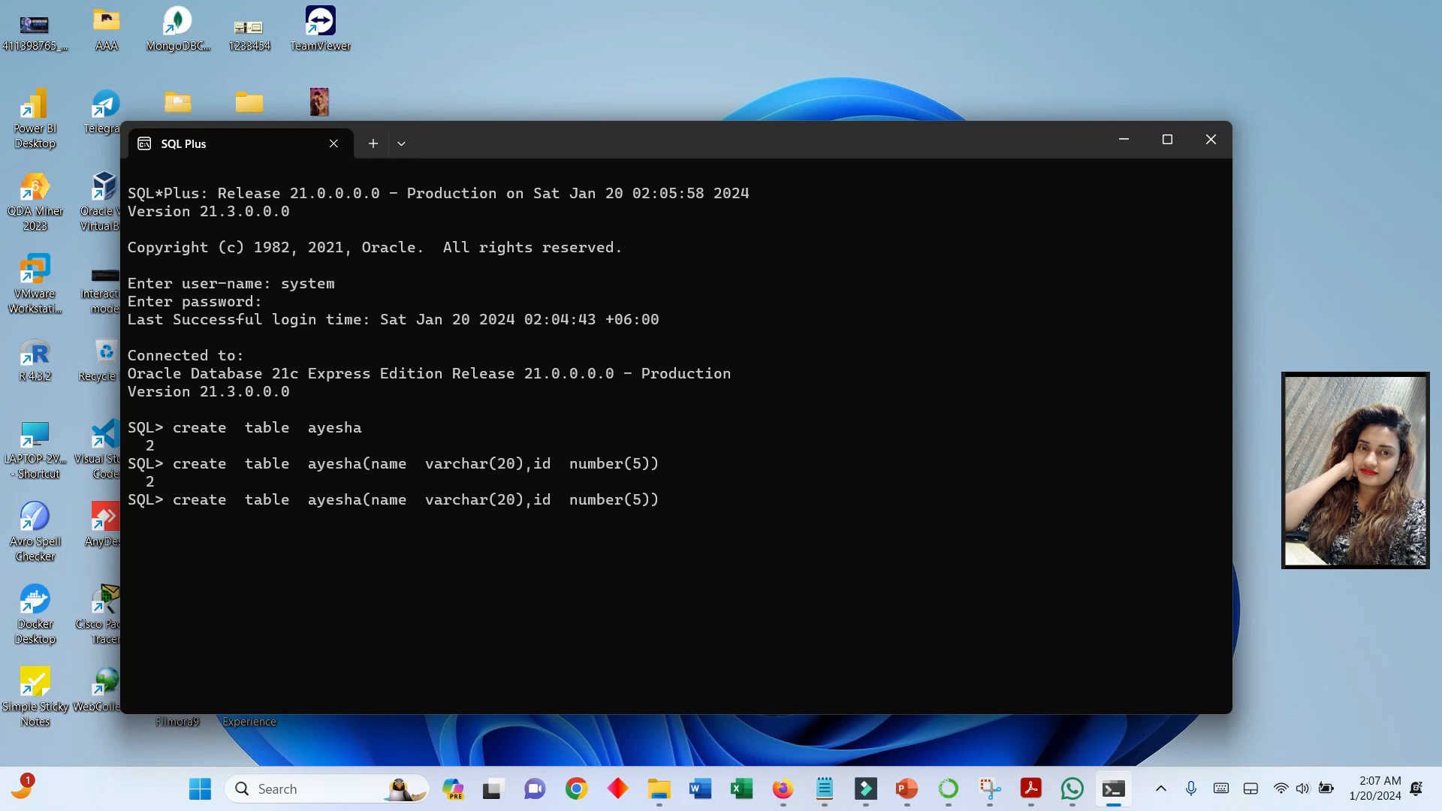
type(";")
key("Return")
- Show the new table's column structure with the desc command
type("desc ")
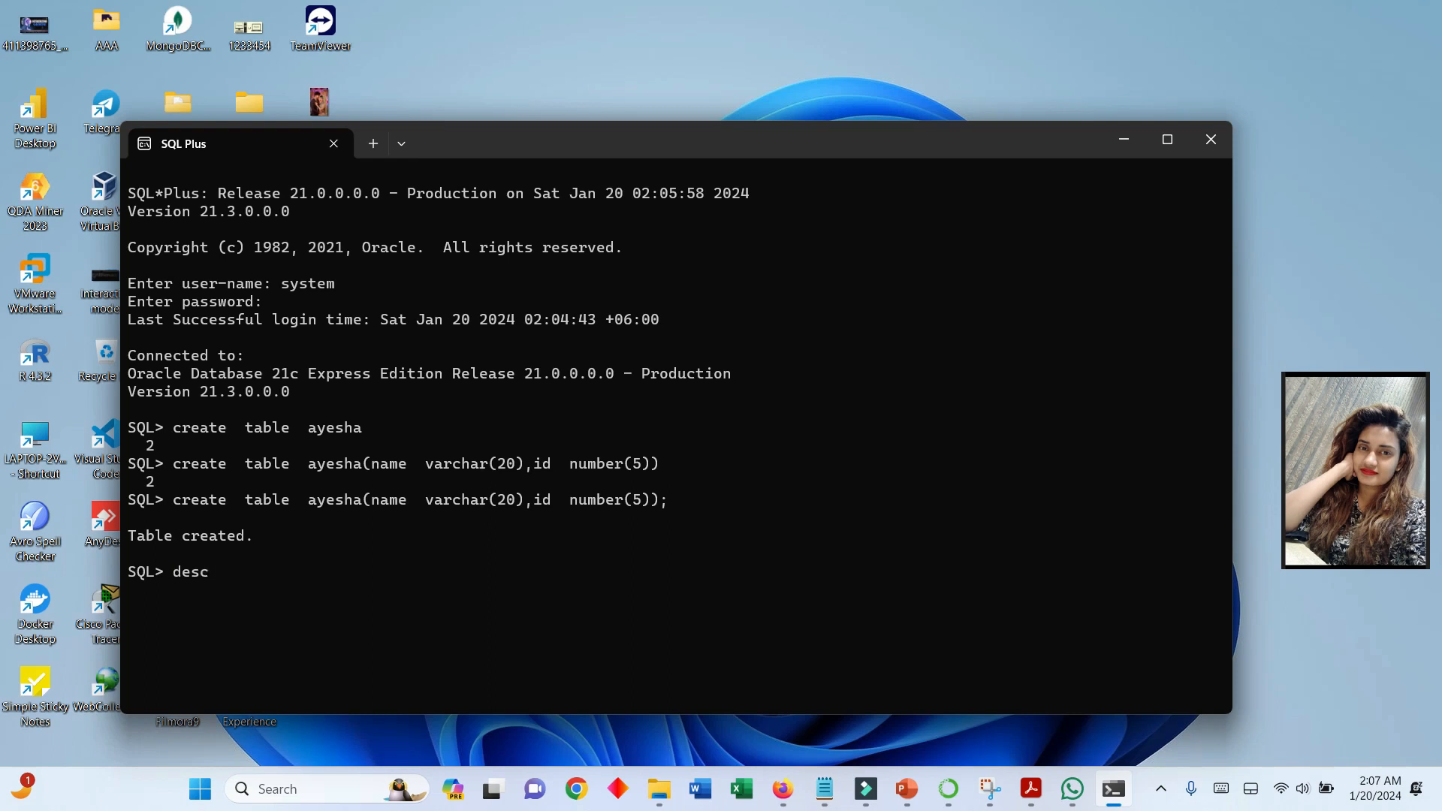
type("ay   esha;")
key("Return")
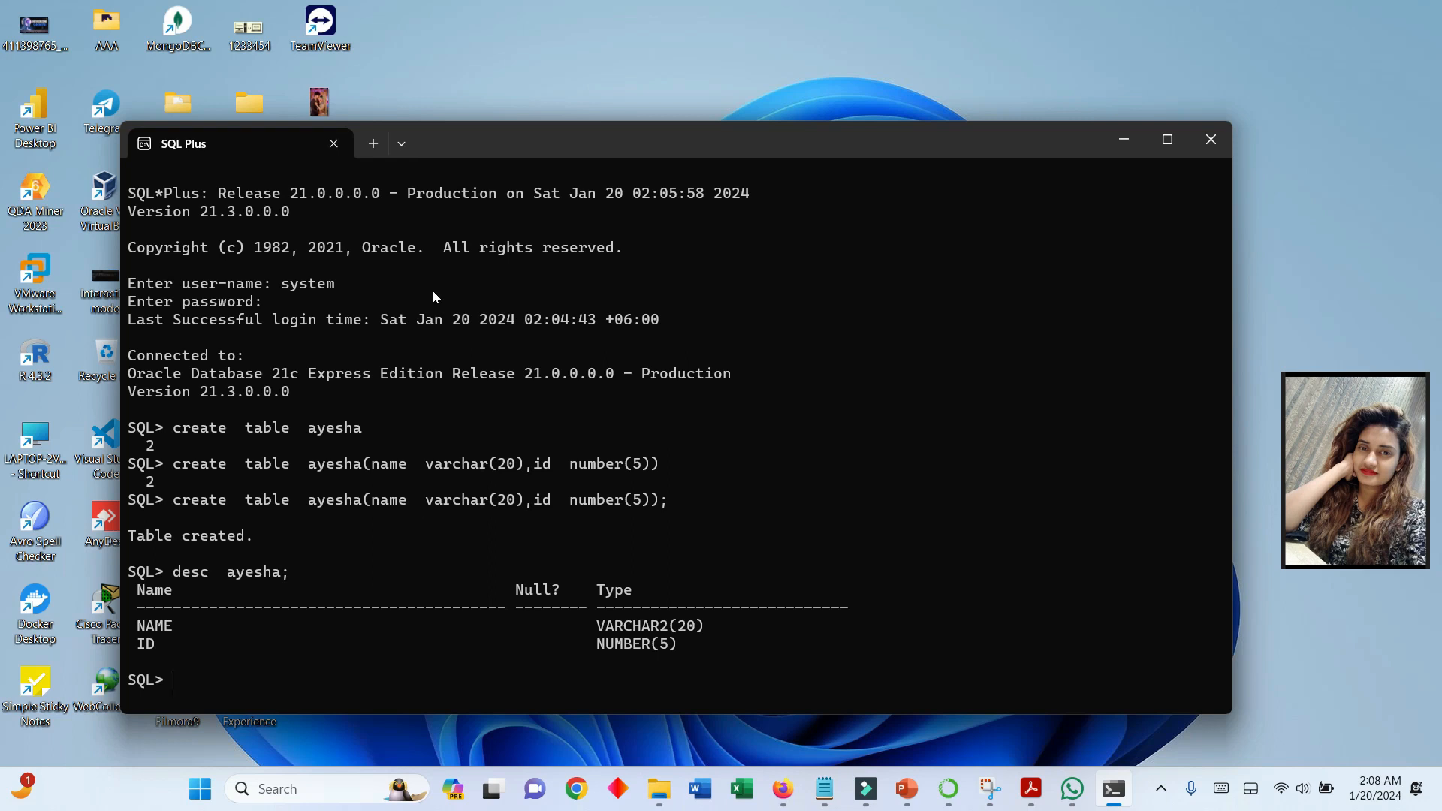